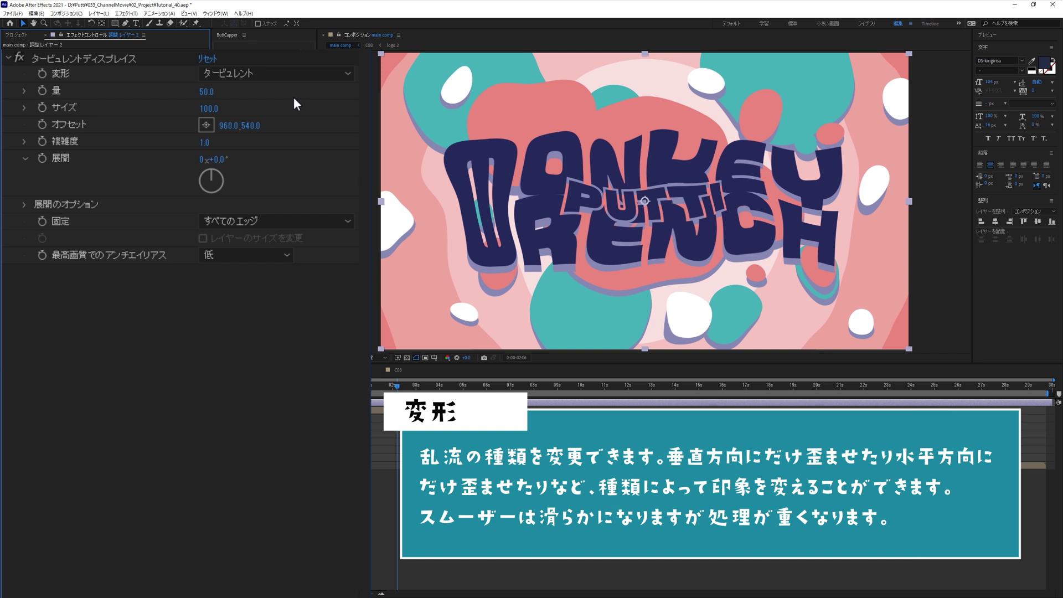
# Step: Look over the displacement types, try other Turbulent Displace amounts and set the Amount back to 50
pyautogui.click(293, 75)
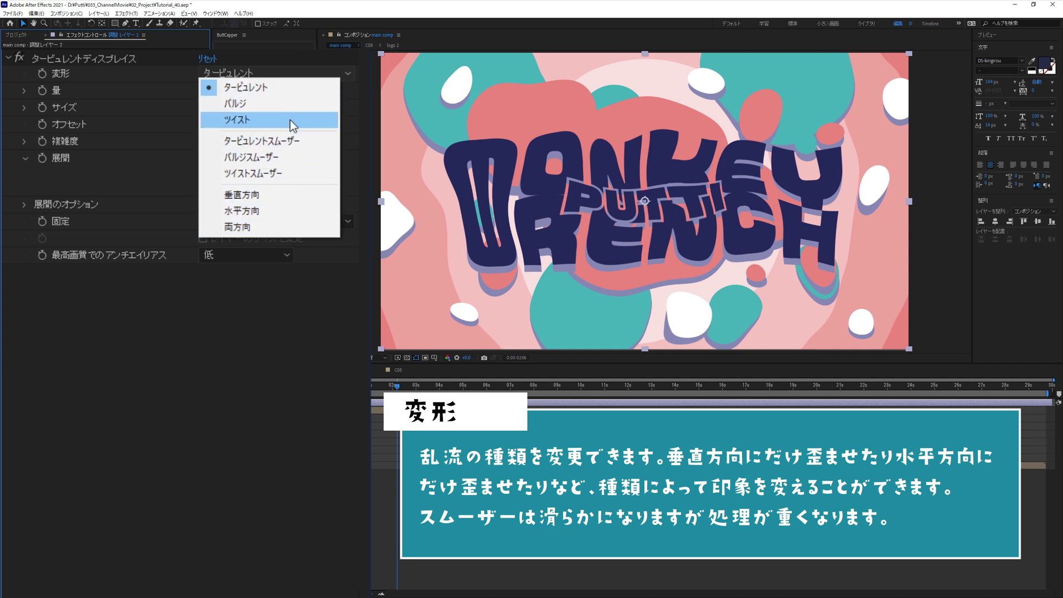
pyautogui.click(252, 323)
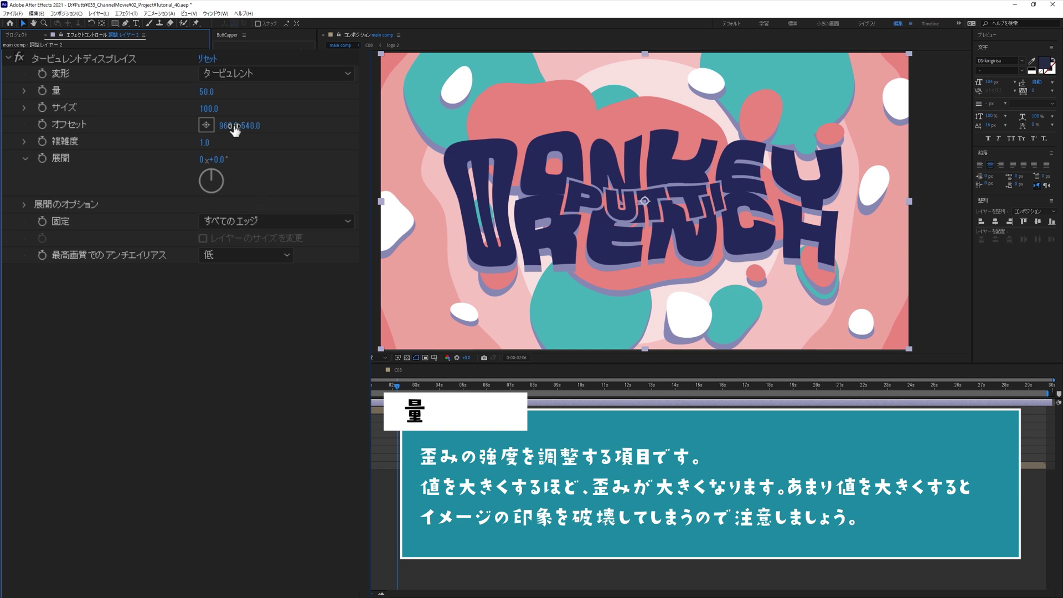
pyautogui.moveTo(209, 94); pyautogui.dragTo(254, 122)
pyautogui.click(210, 92)
pyautogui.write('50')
pyautogui.press('Return')
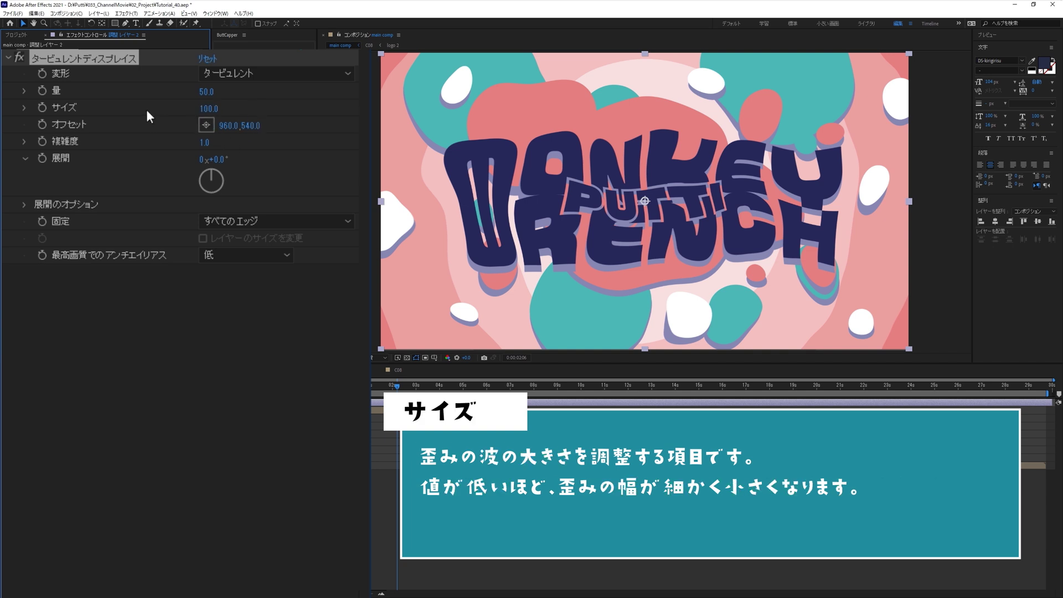
# Step: Set the Turbulent Displace Size to 2.0 and inspect the logo lettering's edges up close
pyautogui.moveTo(215, 110)
pyautogui.mouseDown()
pyautogui.moveTo(390, 123)
pyautogui.moveTo(265, 149)
pyautogui.moveTo(365, 149)
pyautogui.moveTo(448, 90)
pyautogui.moveTo(207, 122)
pyautogui.mouseUp()
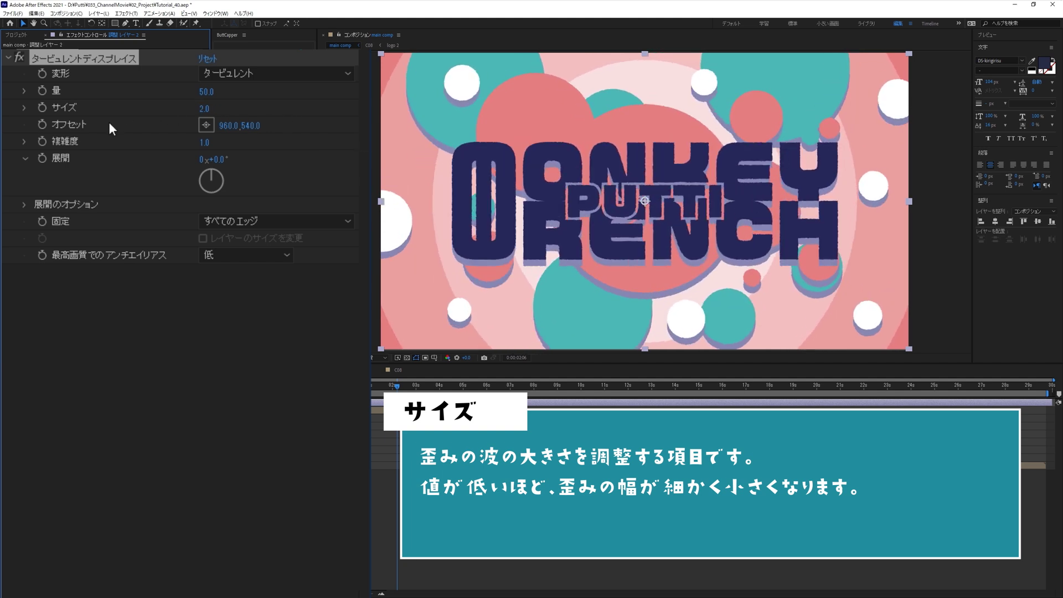
pyautogui.click(187, 358)
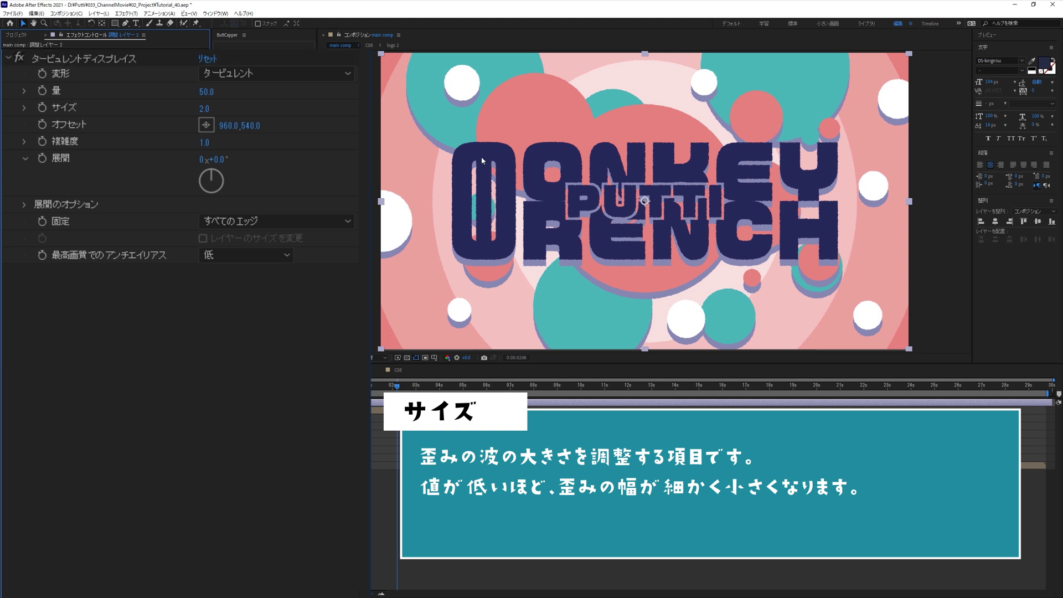
pyautogui.scroll(1, 588, 132)
pyautogui.moveTo(523, 148); pyautogui.dragTo(590, 159)
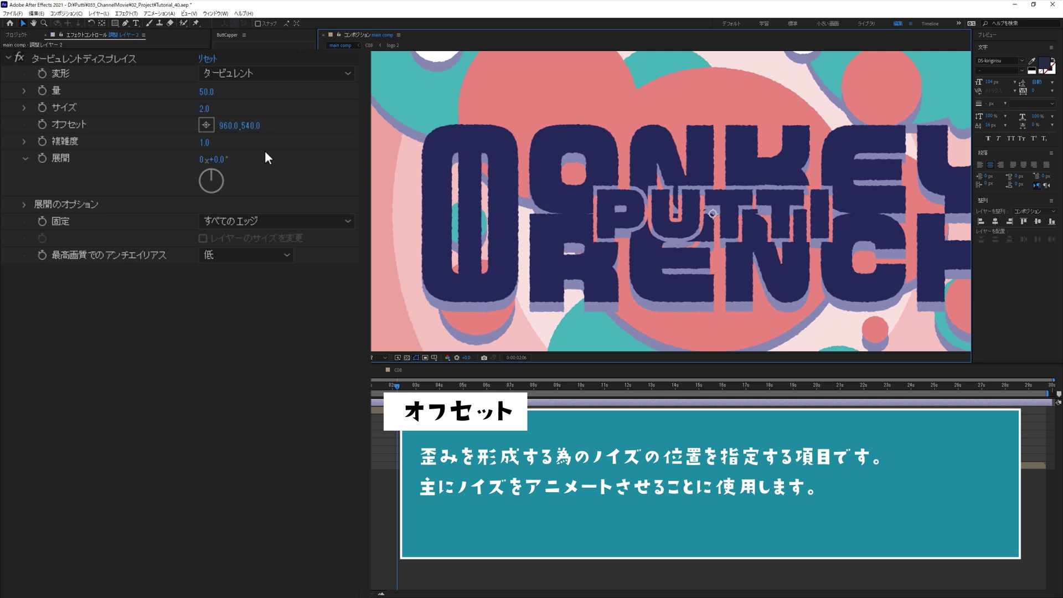
# Step: Try shifting the Turbulent Displace Offset and undo the shift
pyautogui.moveTo(663, 188); pyautogui.dragTo(600, 185)
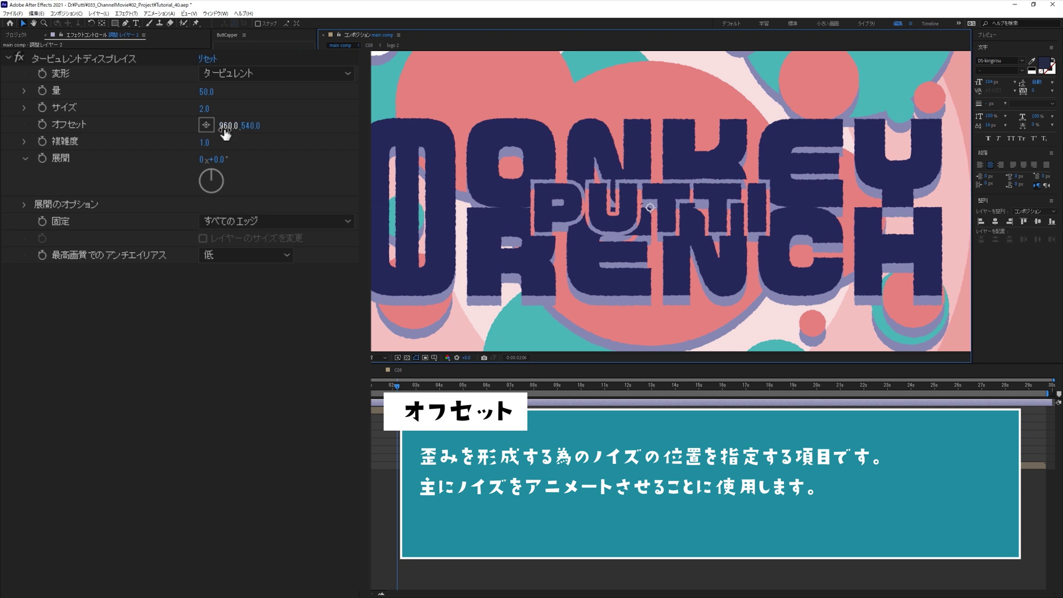
pyautogui.moveTo(224, 126); pyautogui.dragTo(251, 261)
pyautogui.hotkey('ctrl', 'z')
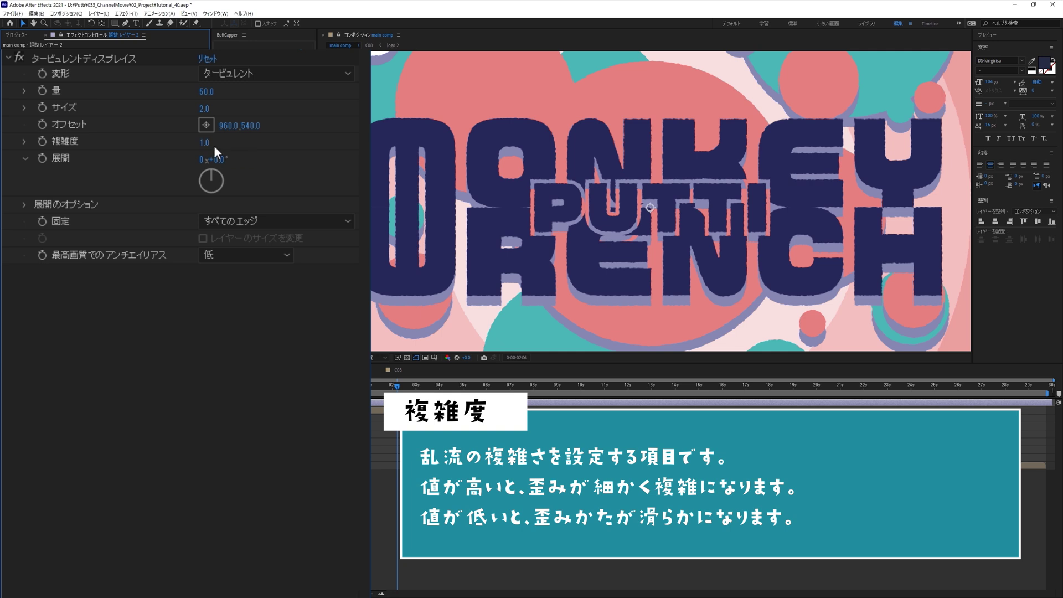
# Step: Raise the Turbulent Displace Complexity to 10 and check the roughened lettering edges up close
pyautogui.moveTo(206, 144); pyautogui.dragTo(362, 155)
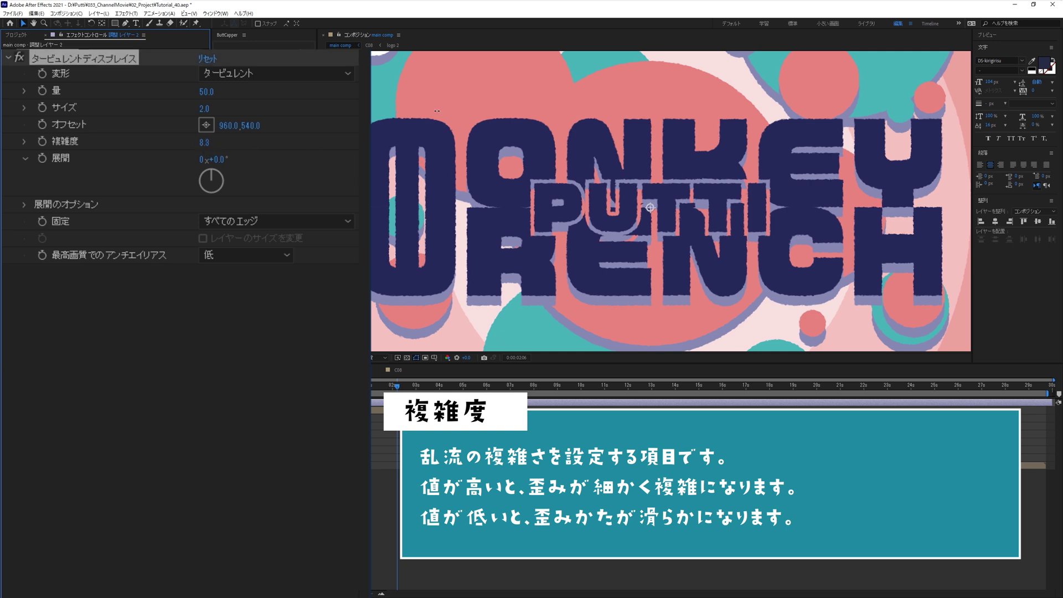
pyautogui.moveTo(273, 179); pyautogui.dragTo(338, 202)
pyautogui.moveTo(443, 160); pyautogui.dragTo(512, 132)
pyautogui.scroll(1, 427, 125)
pyautogui.moveTo(428, 127); pyautogui.dragTo(748, 196)
pyautogui.press('v')
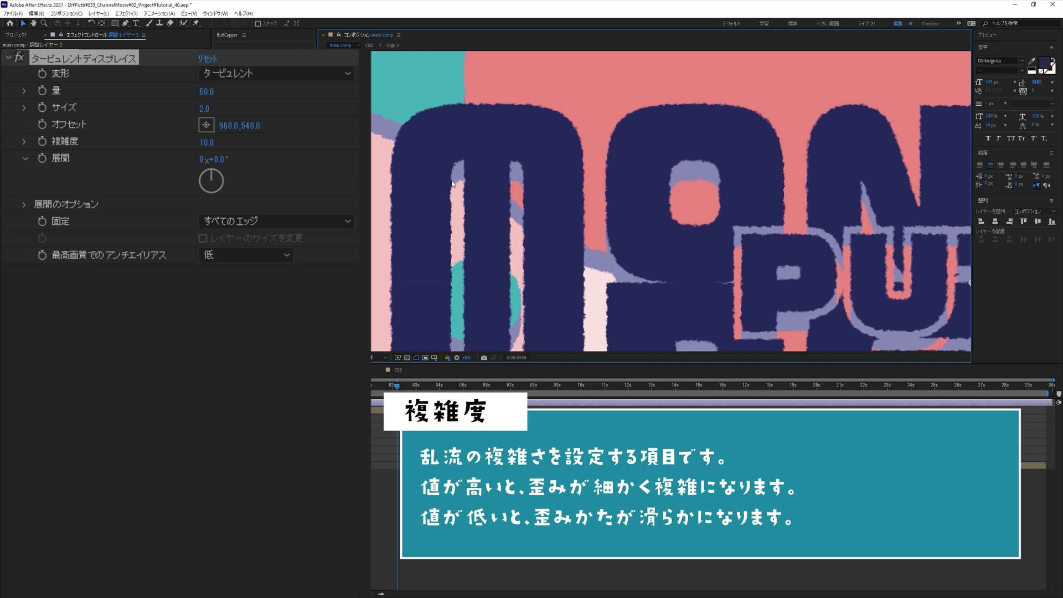
# Step: Try lowering the Turbulent Displace Complexity and undo the change
pyautogui.moveTo(206, 143); pyautogui.dragTo(3, 566)
pyautogui.hotkey('ctrl', 'z')
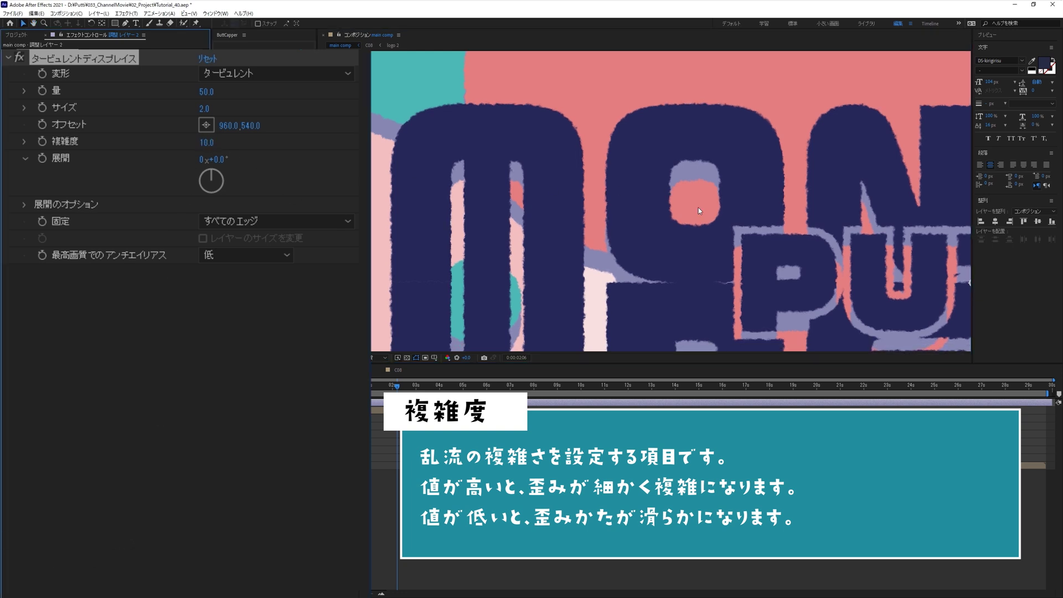
pyautogui.click(173, 403)
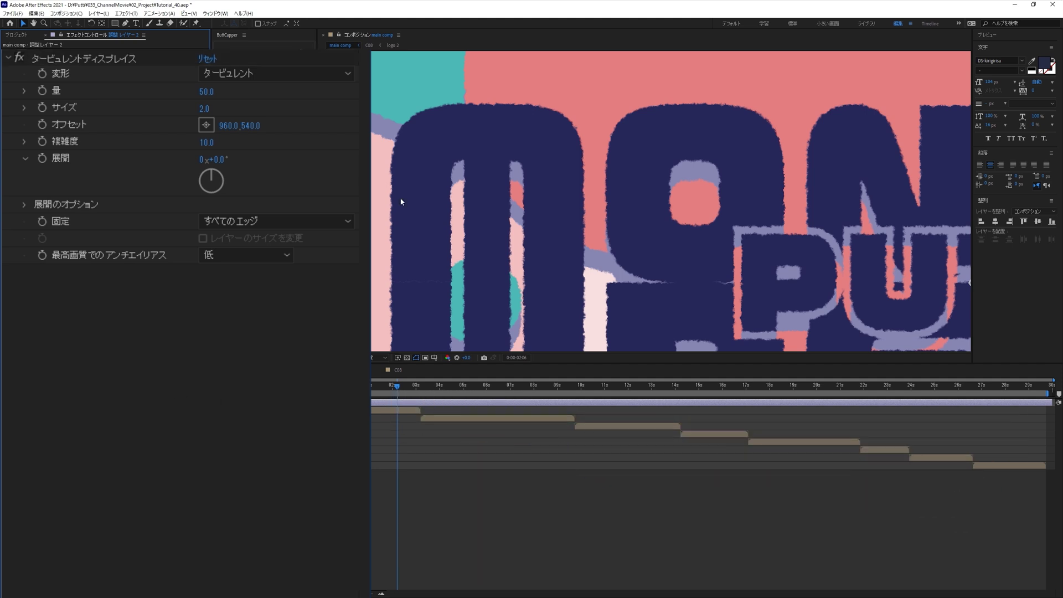
# Step: Try stronger and weaker distortion on the logo lettering, starting with an Amount of 80 and ending at 65
pyautogui.click(207, 95)
pyautogui.write('80')
pyautogui.press('Return')
pyautogui.moveTo(204, 91); pyautogui.dragTo(370, 266)
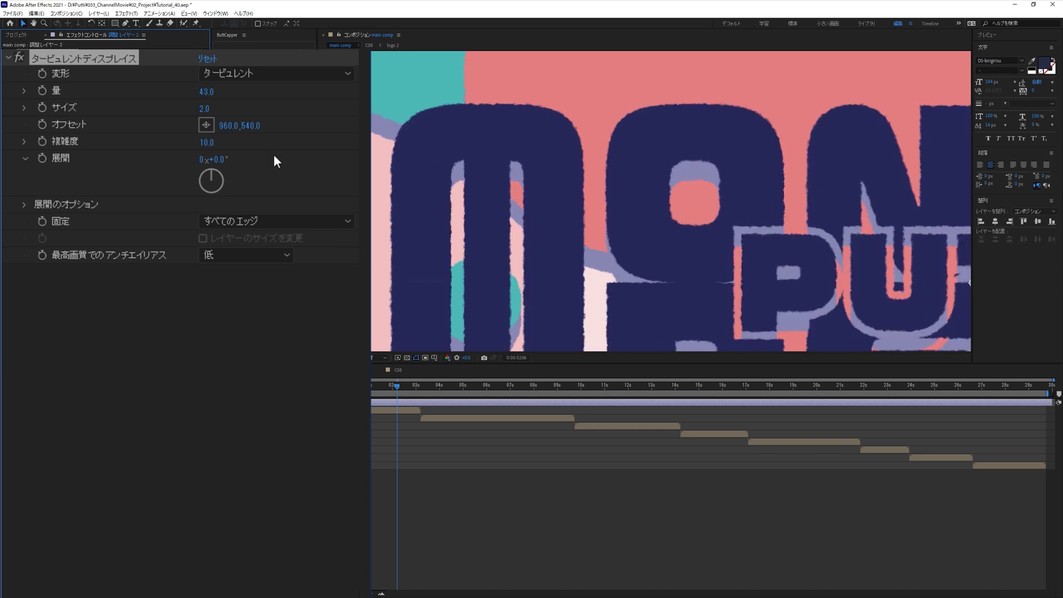
pyautogui.moveTo(207, 94); pyautogui.dragTo(234, 107)
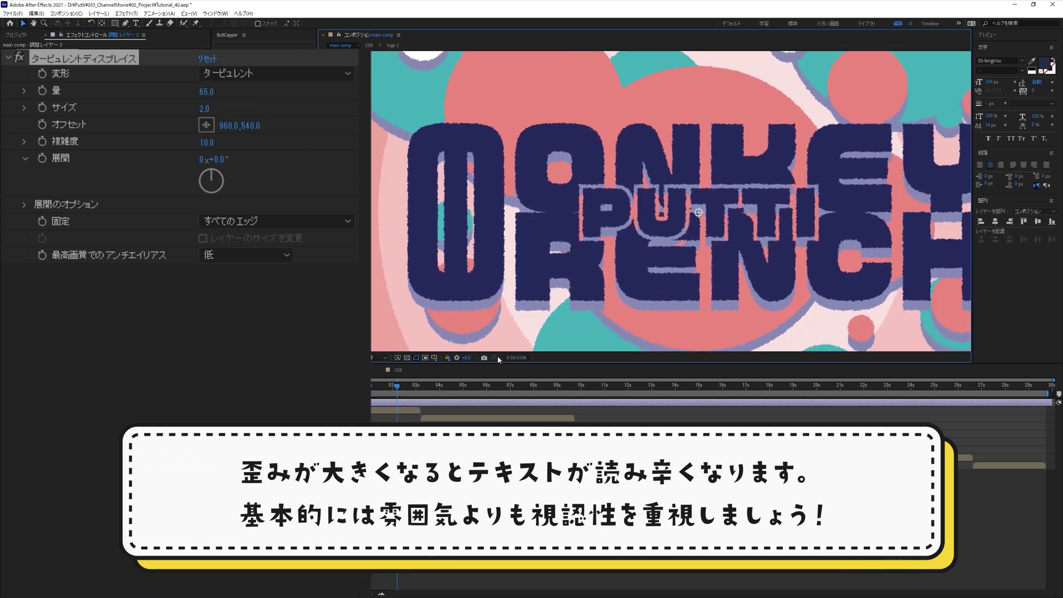
# Step: Advance to the AfterEffect title scene, judge the text's legibility and set the Turbulent Displace Amount to 20
pyautogui.press('space')
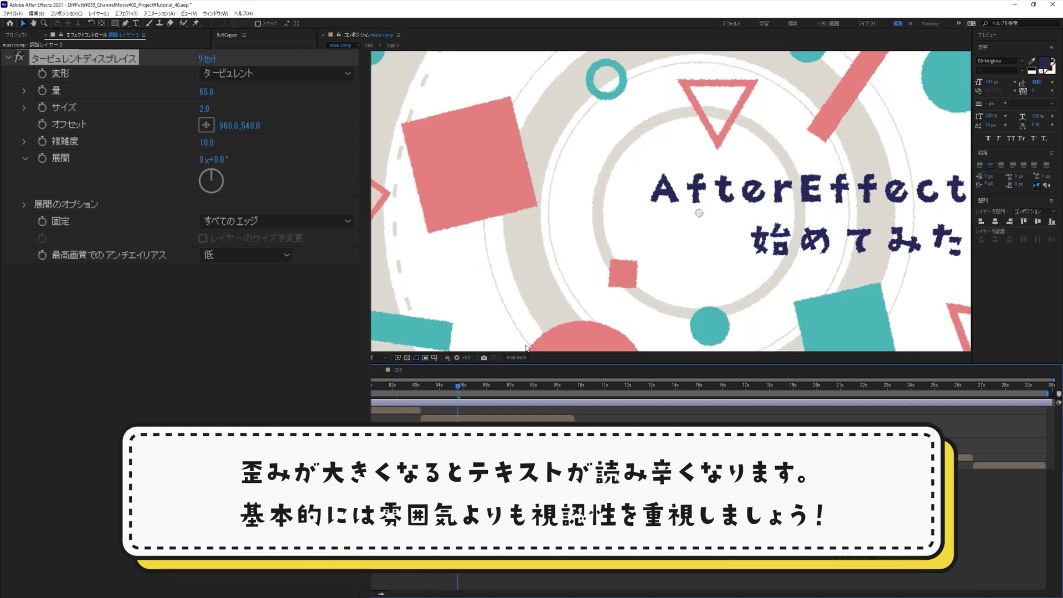
pyautogui.moveTo(787, 216); pyautogui.dragTo(626, 215)
pyautogui.scroll(1, 626, 215)
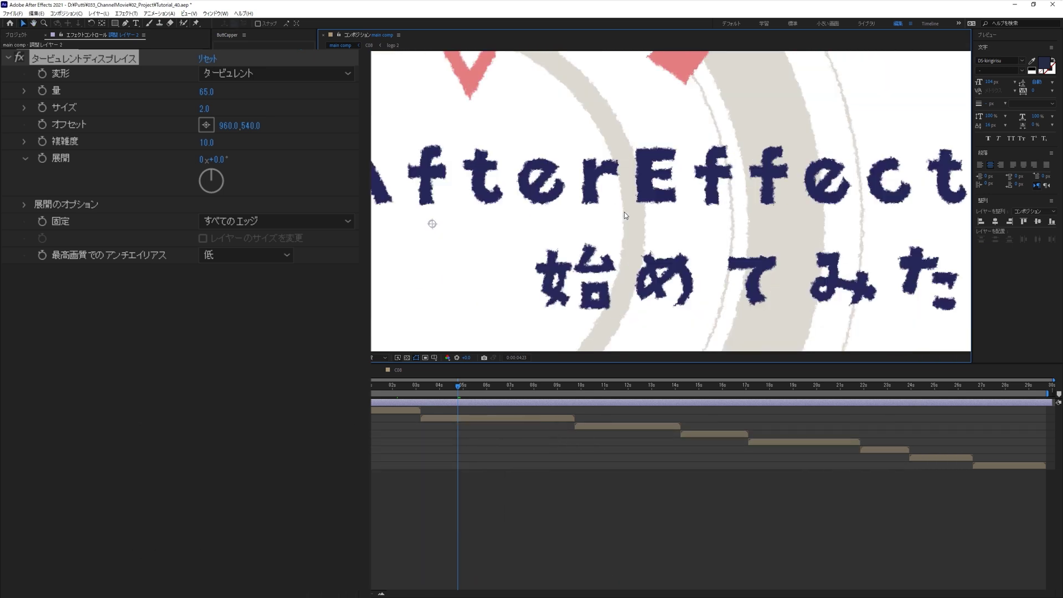
pyautogui.moveTo(204, 93); pyautogui.dragTo(172, 142)
pyautogui.moveTo(209, 94); pyautogui.dragTo(274, 111)
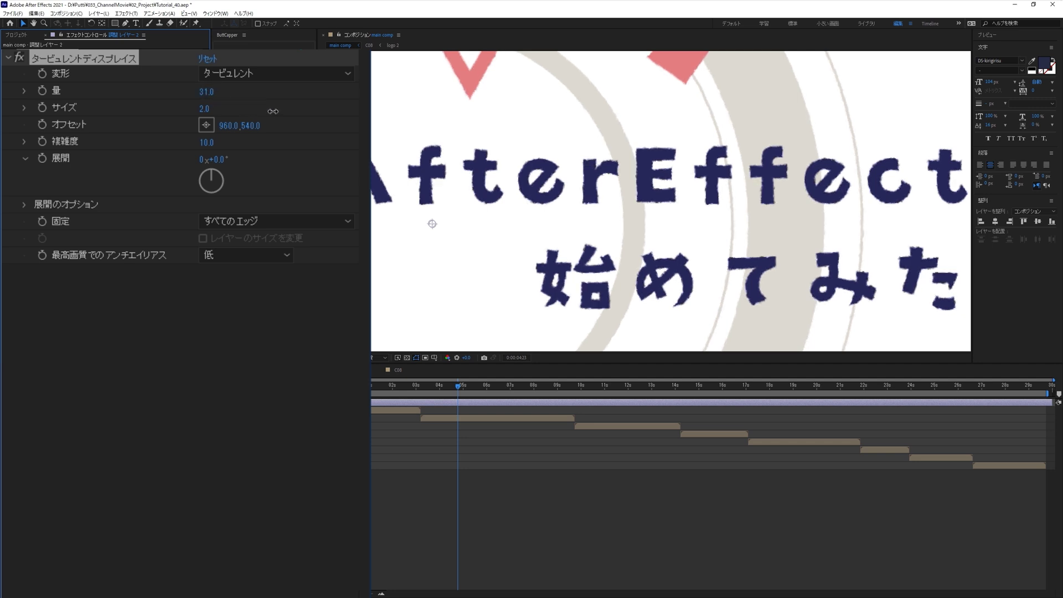
pyautogui.click(206, 91)
pyautogui.write('20')
pyautogui.press('Return')
pyautogui.moveTo(554, 222); pyautogui.dragTo(571, 219)
pyautogui.hotkey('shift', '/')
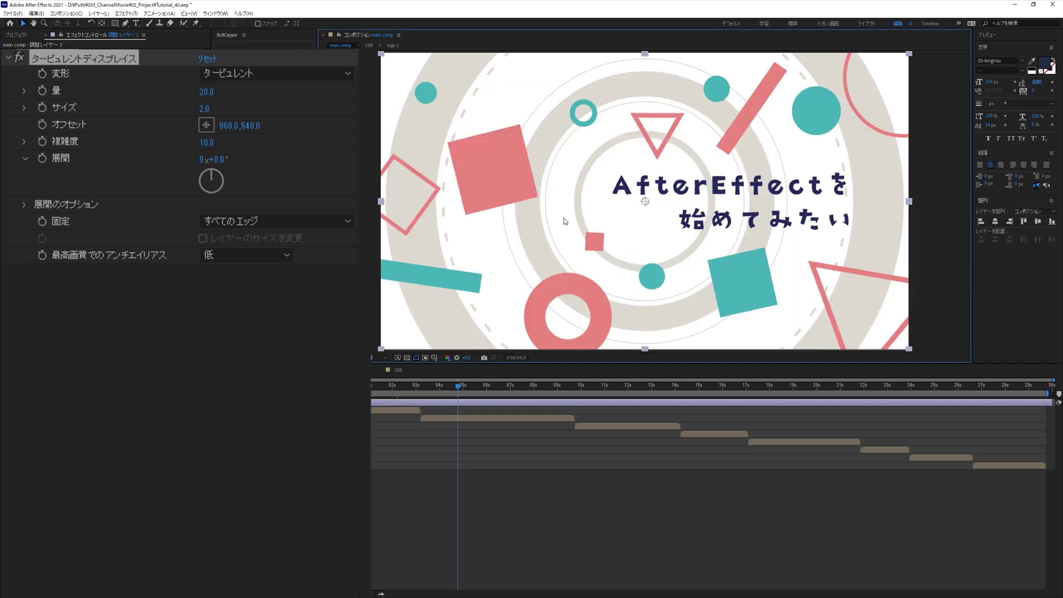
pyautogui.click(266, 356)
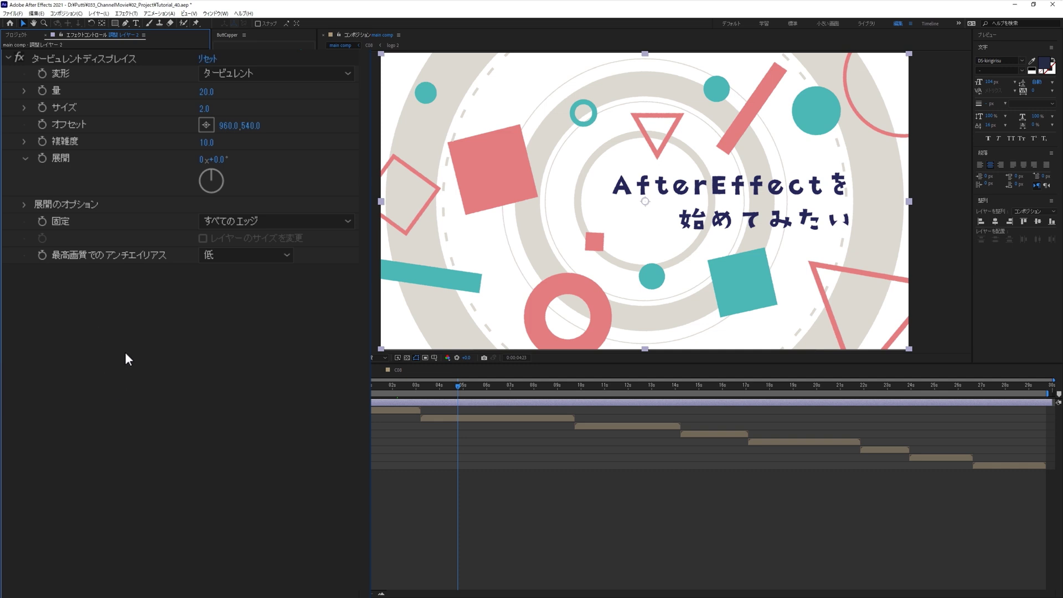
# Step: Add the expression time*40 to the Turbulent Displace Evolution and collapse the adjustment layer's properties
pyautogui.keyDown('alt'); pyautogui.click(42, 158); pyautogui.keyUp('alt')
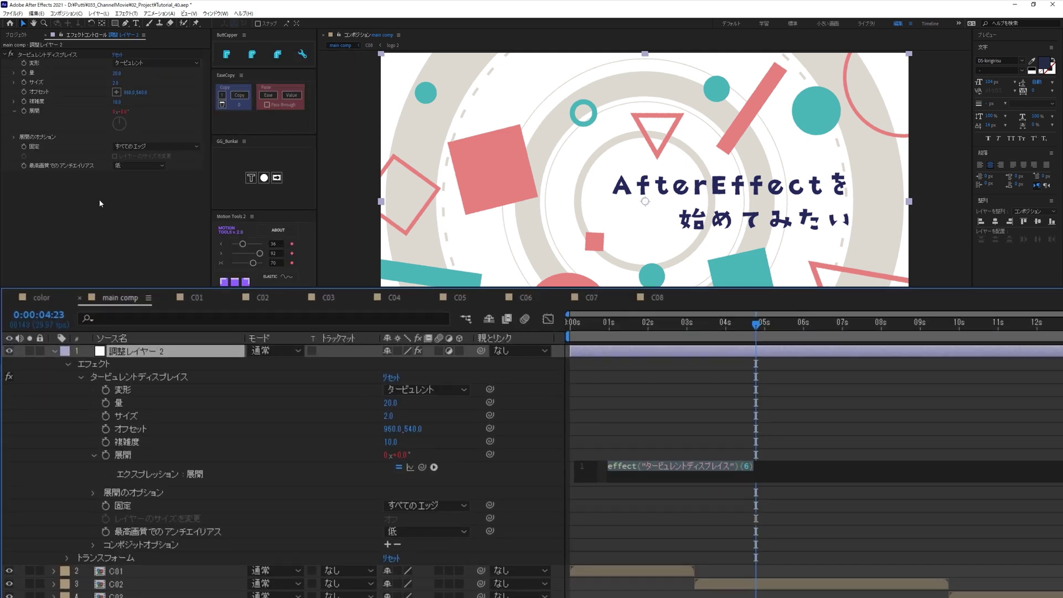
pyautogui.write('time*40')
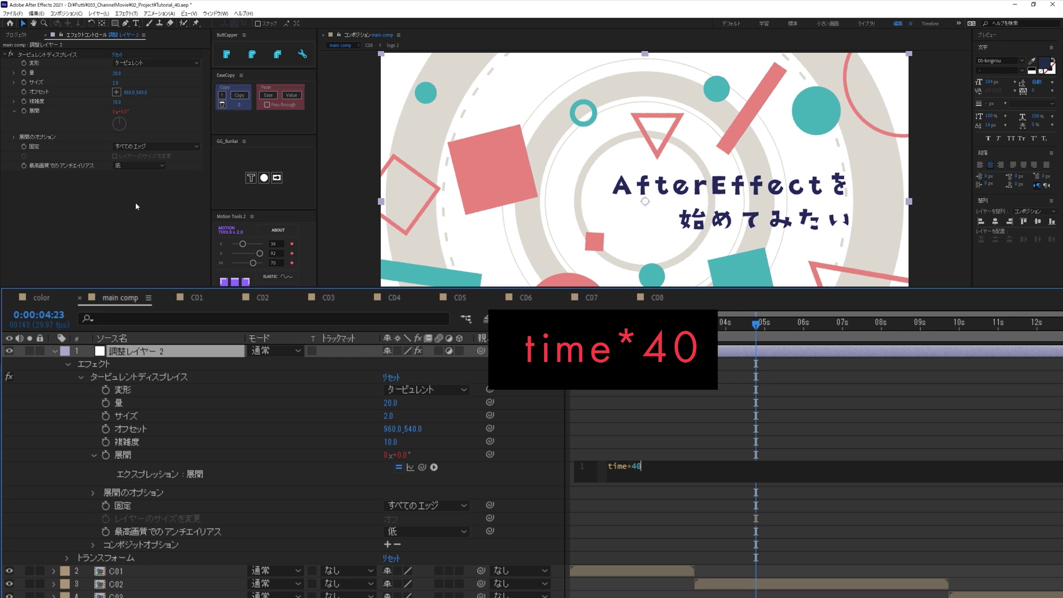
pyautogui.click(420, 425)
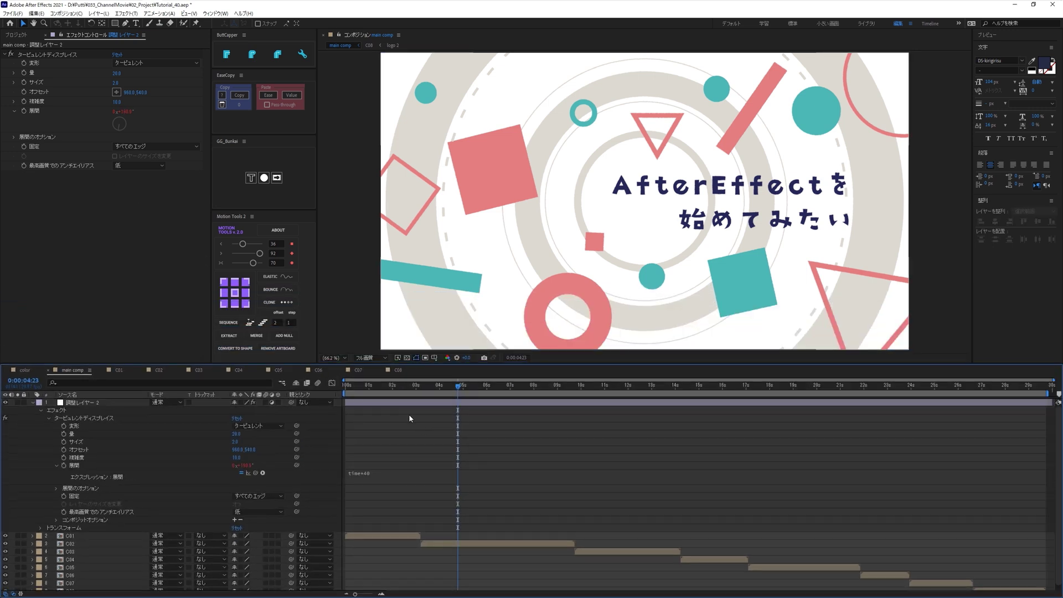
pyautogui.click(33, 403)
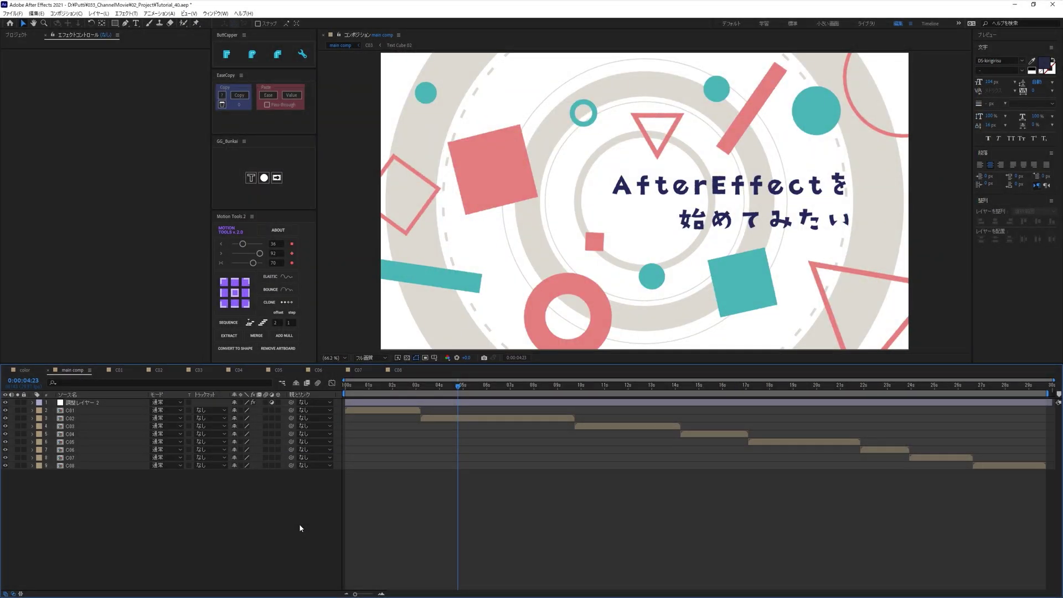
# Step: Create a composition named texture01 with the HDTV 1080 29.97 preset and a 30-second duration
pyautogui.hotkey('ctrl', 'n')
pyautogui.write('texture')
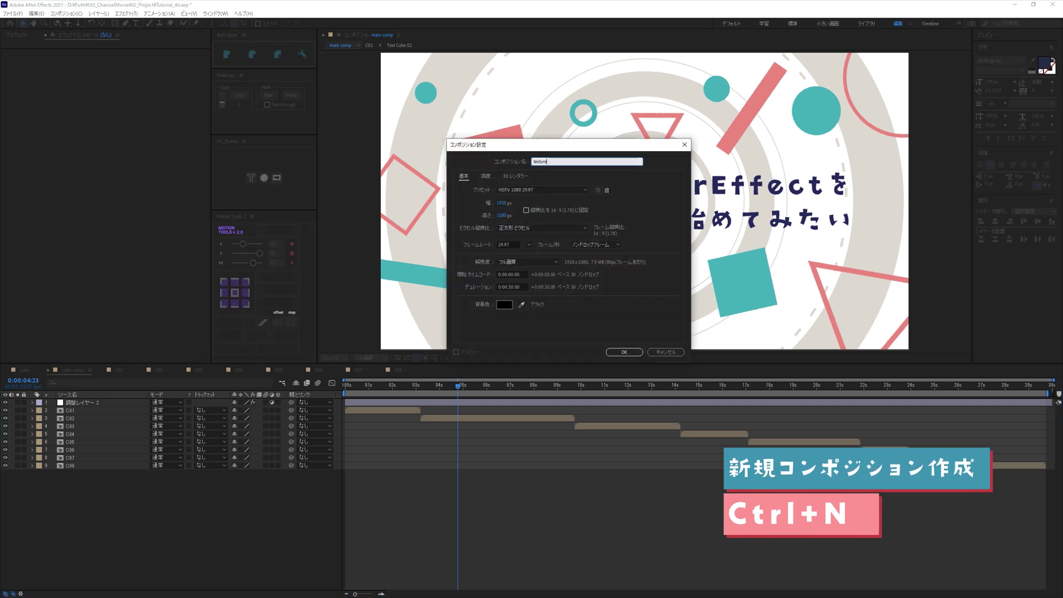
pyautogui.write('01')
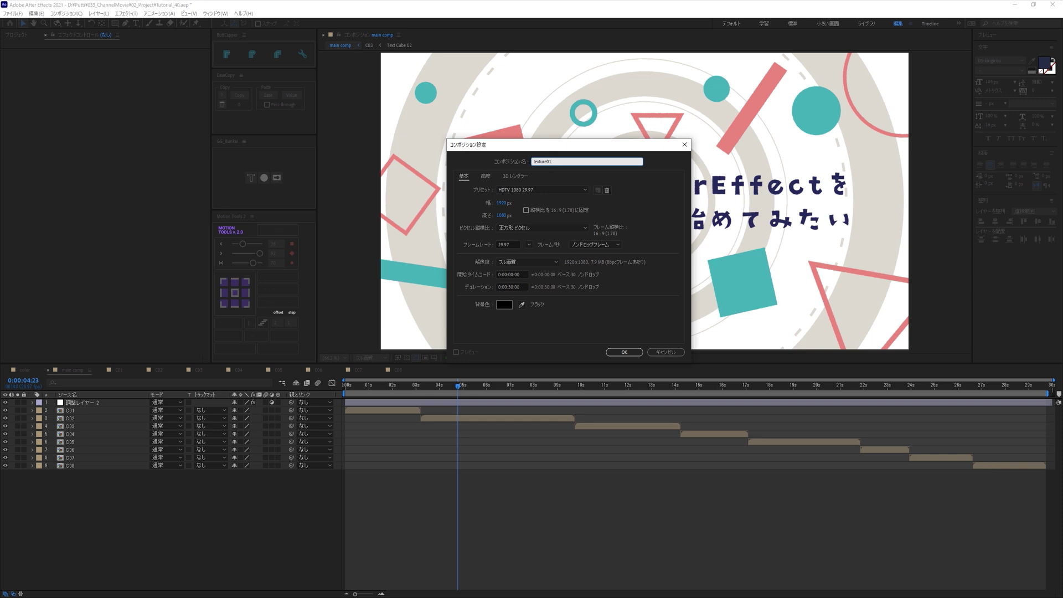
pyautogui.click(667, 261)
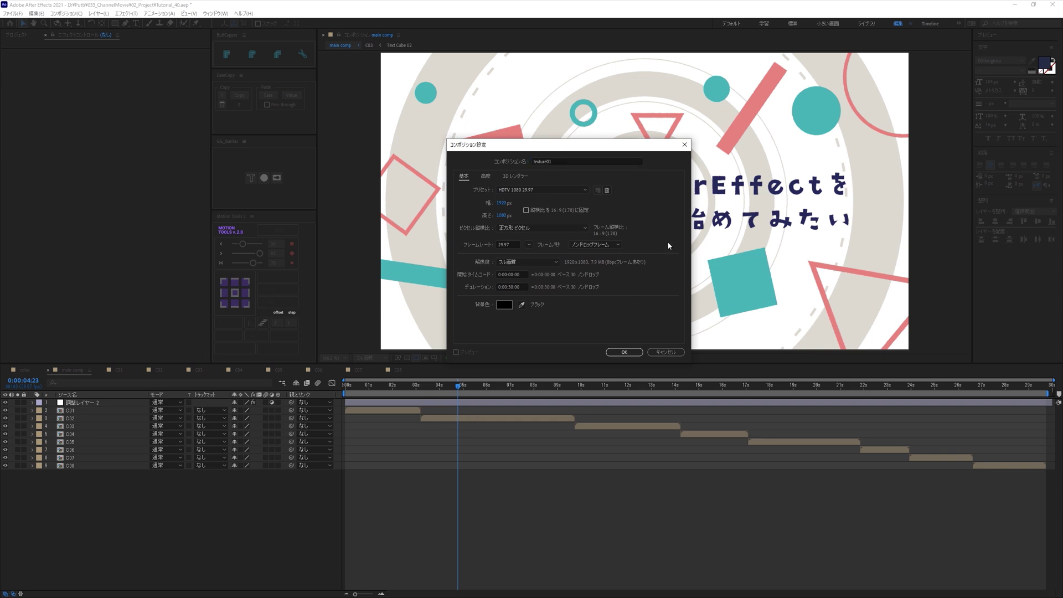
pyautogui.click(623, 351)
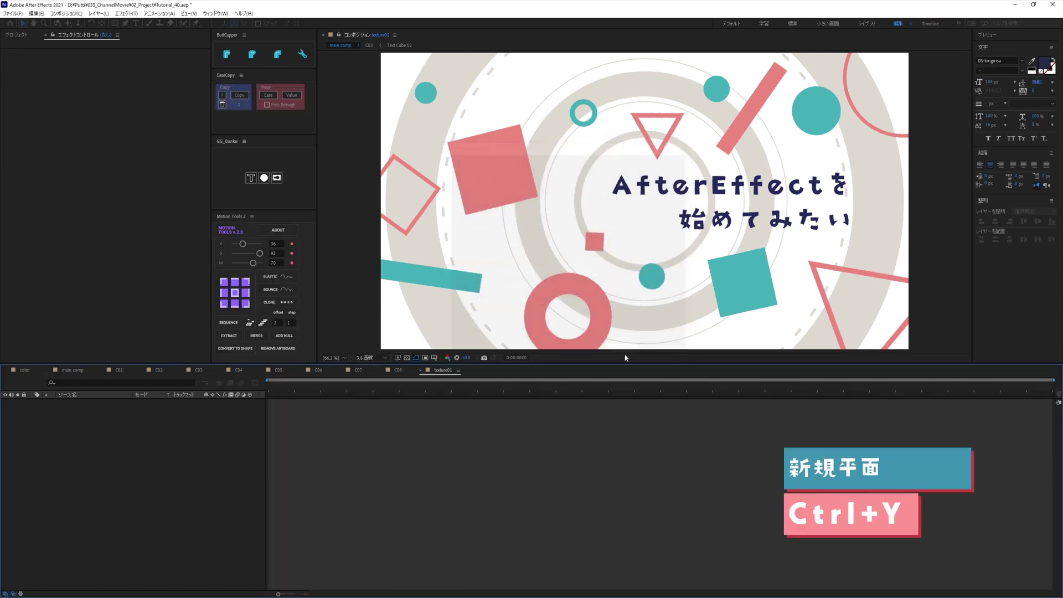
# Step: Create a solid named FN in texture01 and apply the Fractal Noise effect to it
pyautogui.hotkey('ctrl', 'y')
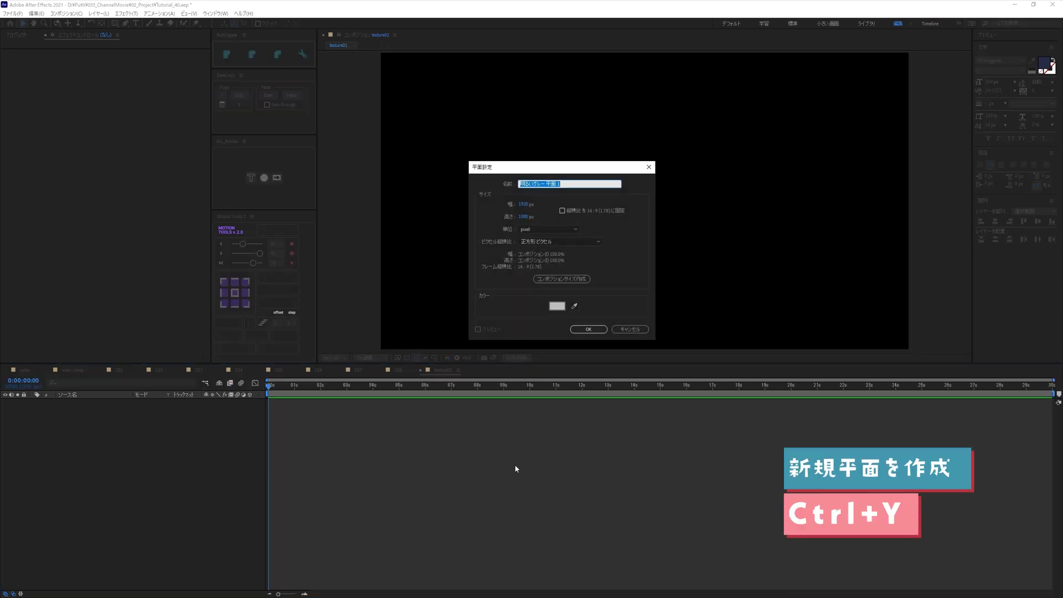
pyautogui.write('FN')
pyautogui.press('Return')
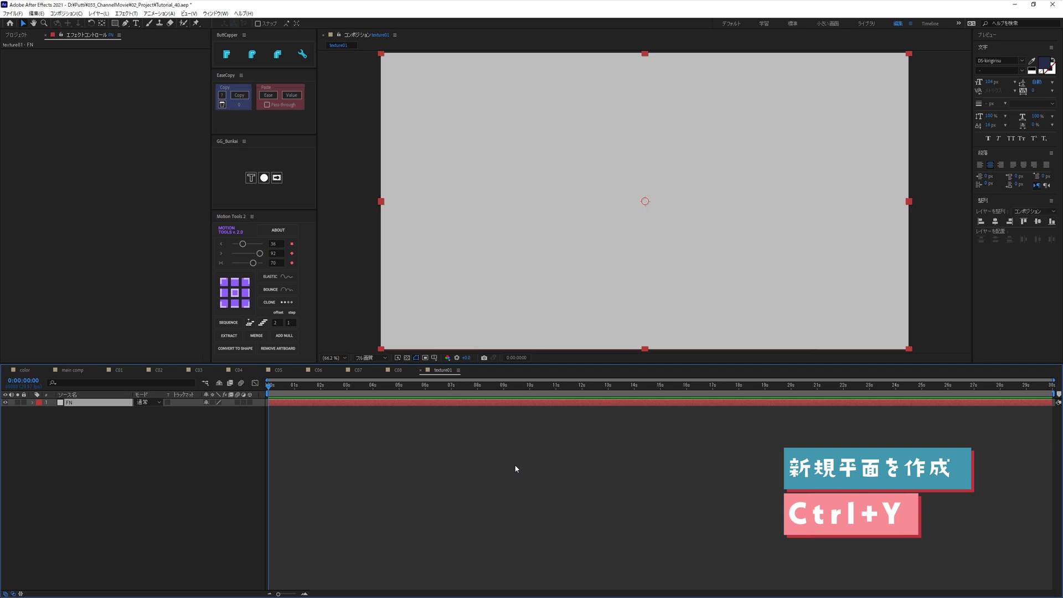
pyautogui.hotkey('ctrl', 'space')
pyautogui.write('フラ')
pyautogui.press('Return')
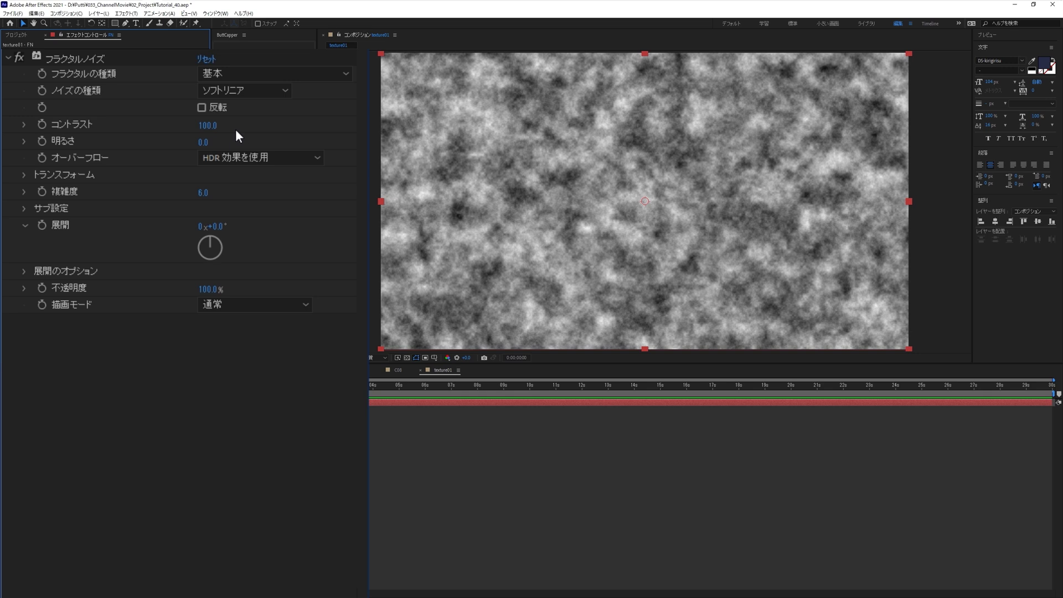
# Step: Set the Fractal Noise Contrast to 150 and the Brightness to -68
pyautogui.click(208, 125)
pyautogui.write('150')
pyautogui.press('Tab')
pyautogui.write('-68')
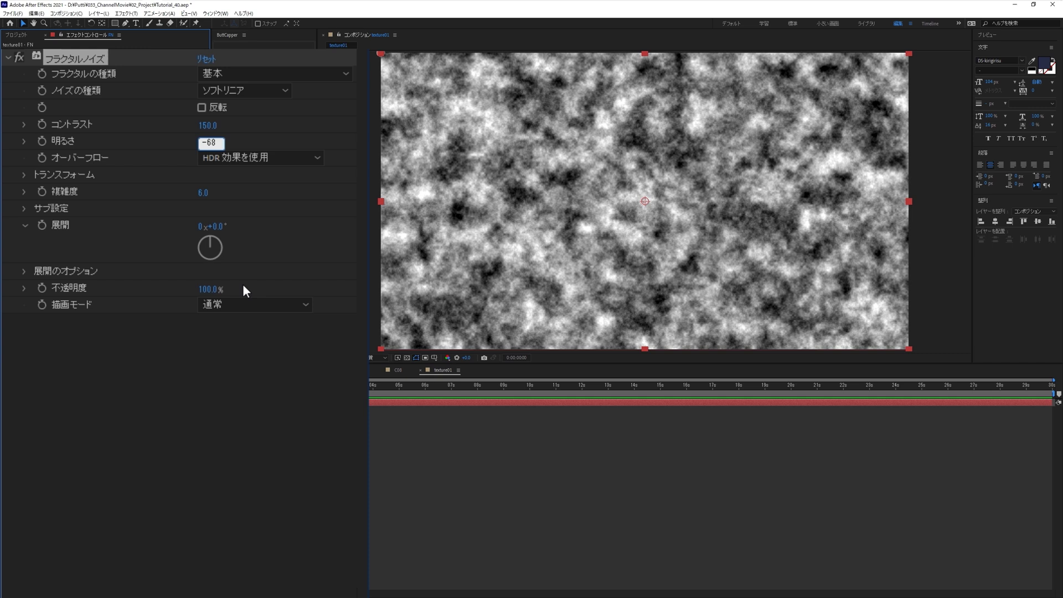
pyautogui.press('Return')
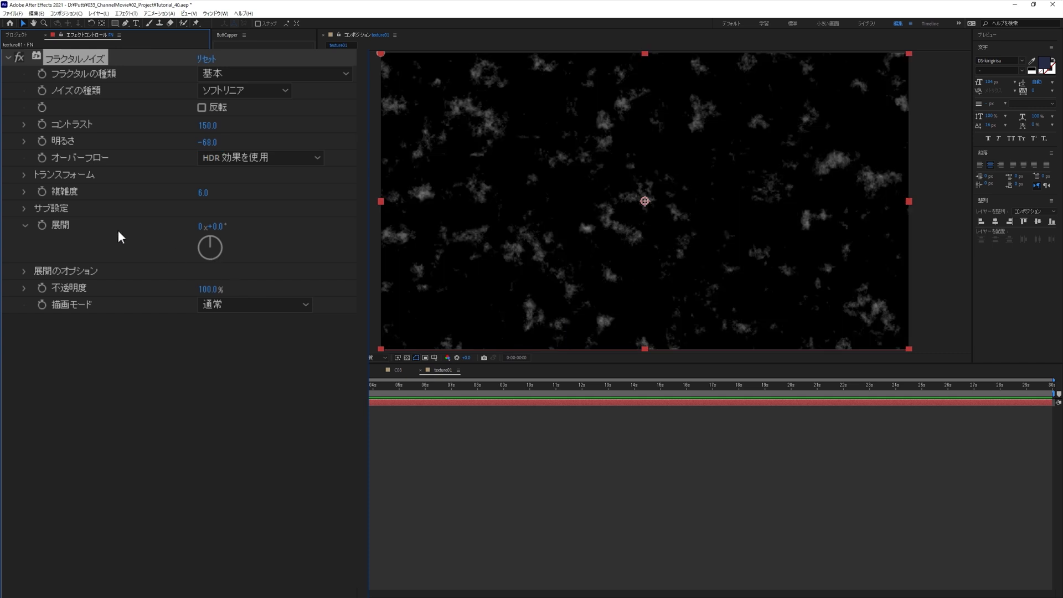
# Step: Set the Fractal Noise transform Scale to 1.5 for a fine grain
pyautogui.click(23, 176)
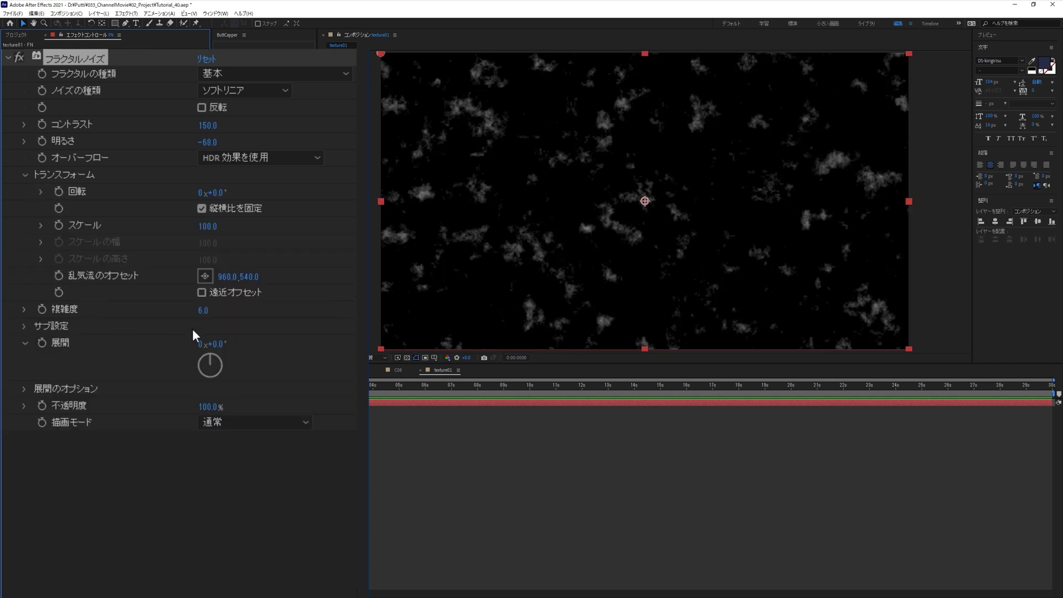
pyautogui.moveTo(211, 227); pyautogui.dragTo(157, 228)
pyautogui.click(205, 226)
pyautogui.write('1.5')
pyautogui.press('Return')
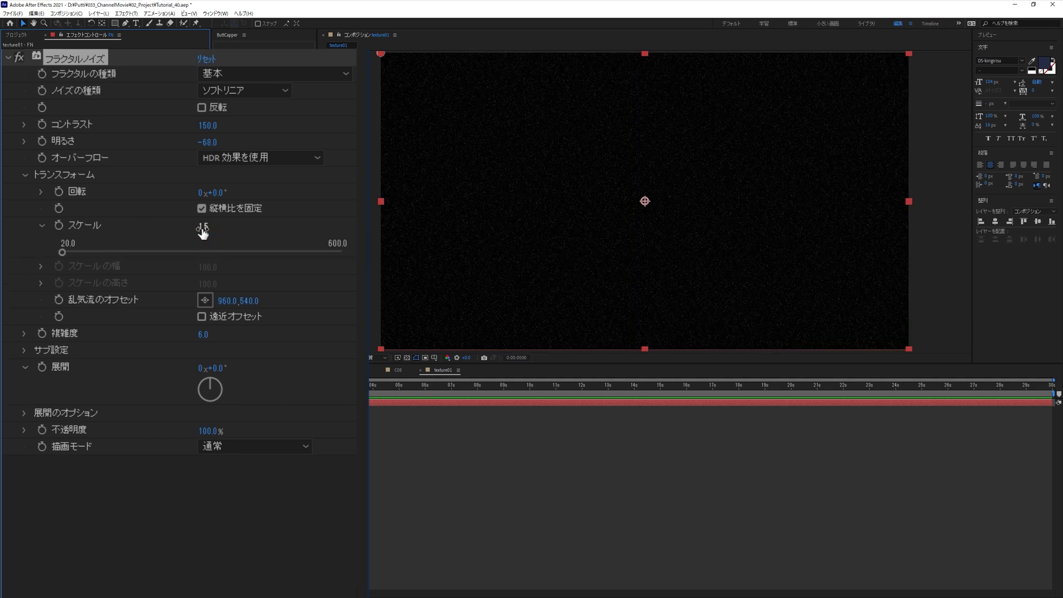
pyautogui.click(188, 451)
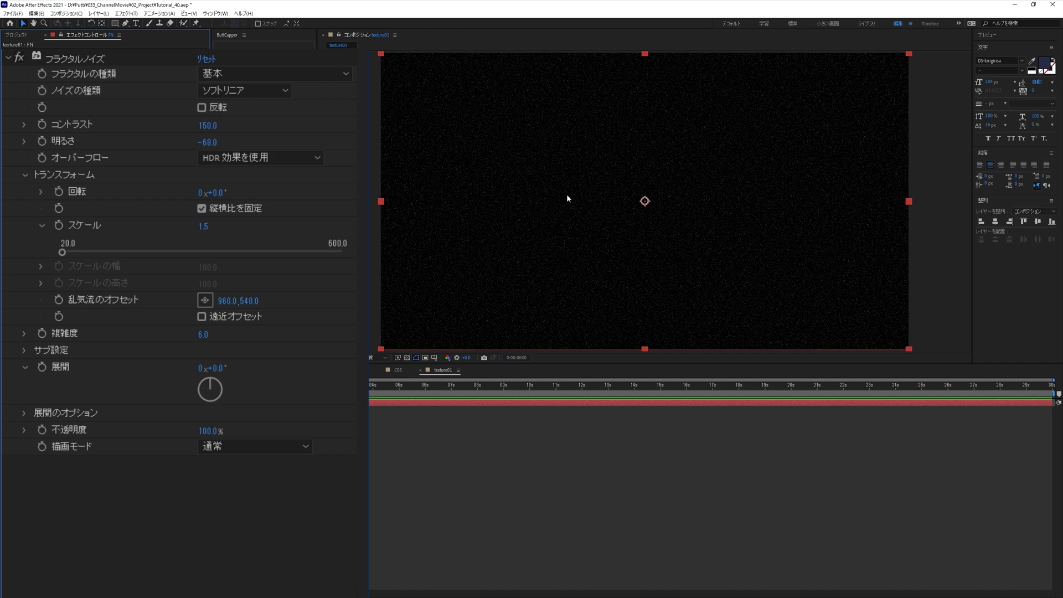
# Step: Add the expression random([500,500]) to the Fractal Noise Offset Turbulence on the FN solid and preview the motion
pyautogui.scroll(3, 566, 198)
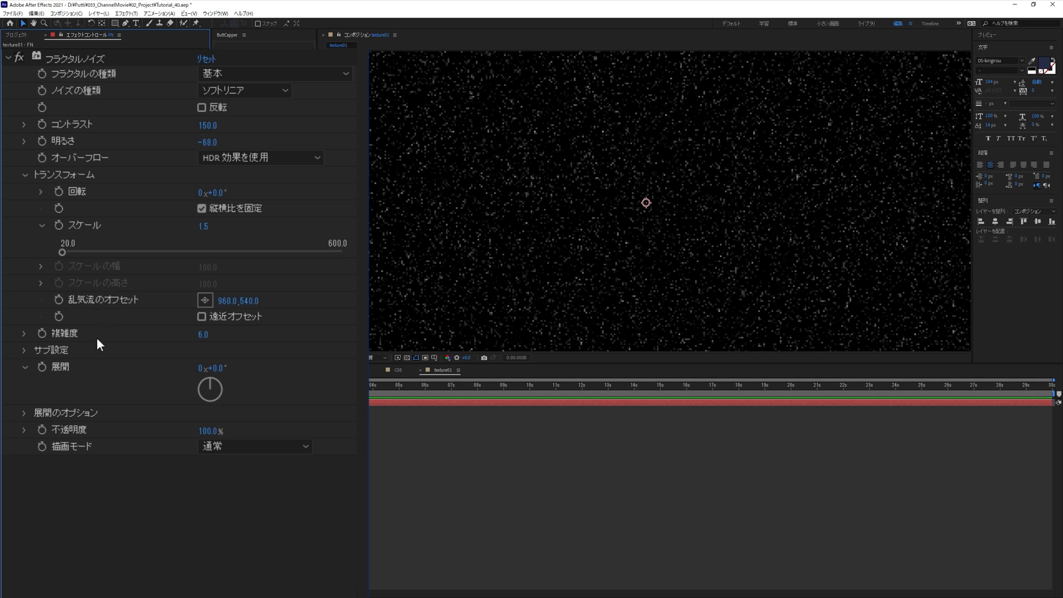
pyautogui.click(58, 302)
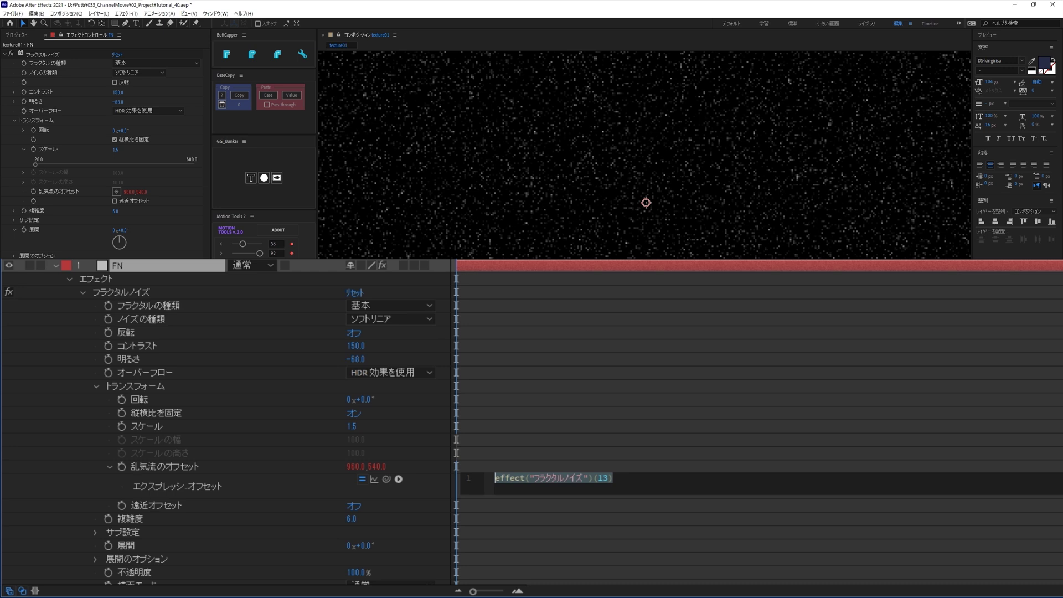
pyautogui.write('ra')
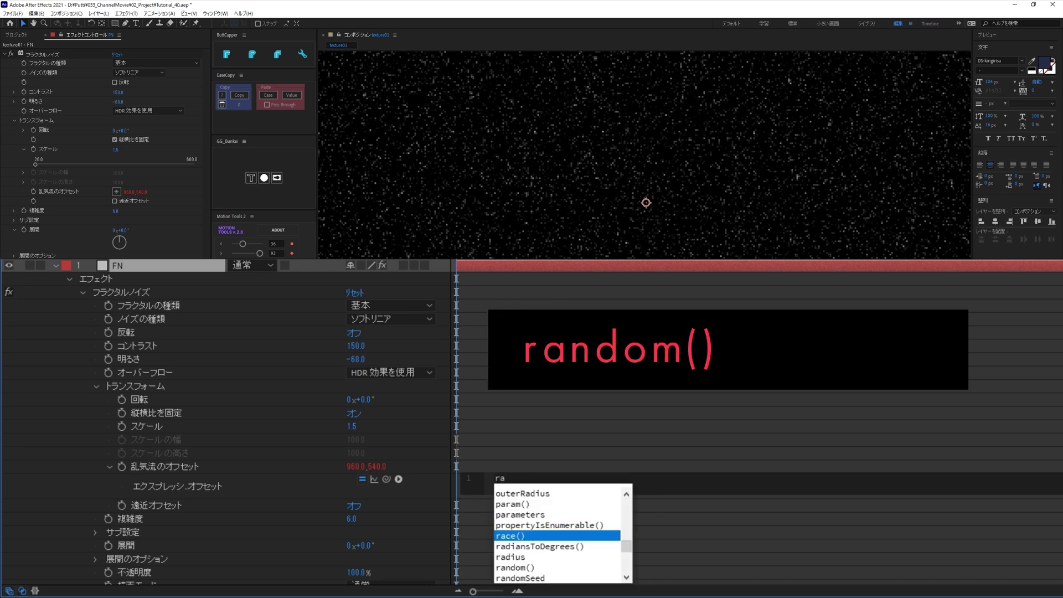
pyautogui.write('n')
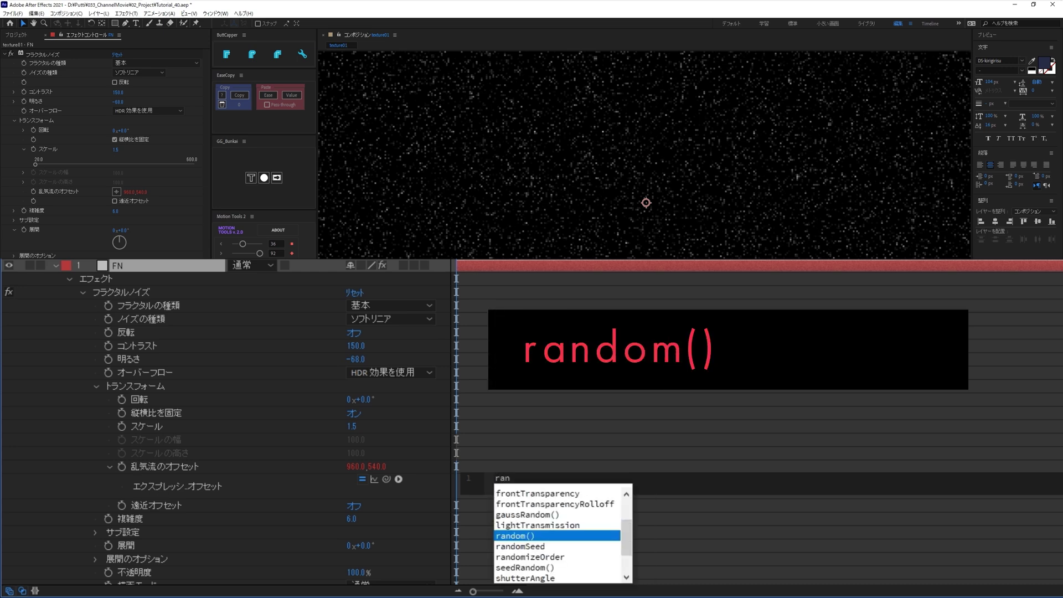
pyautogui.press('Return')
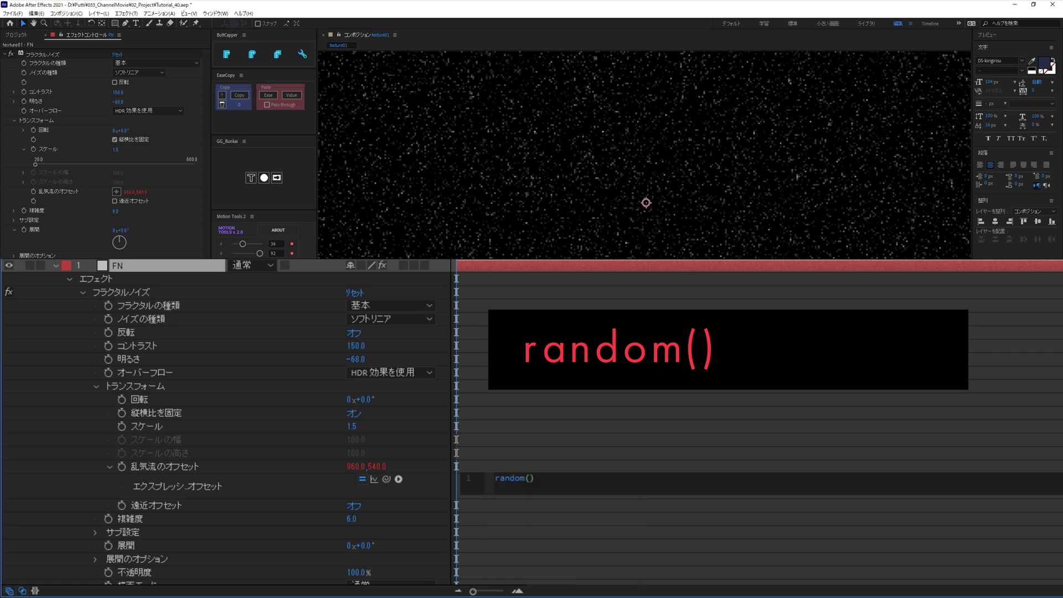
pyautogui.write('[')
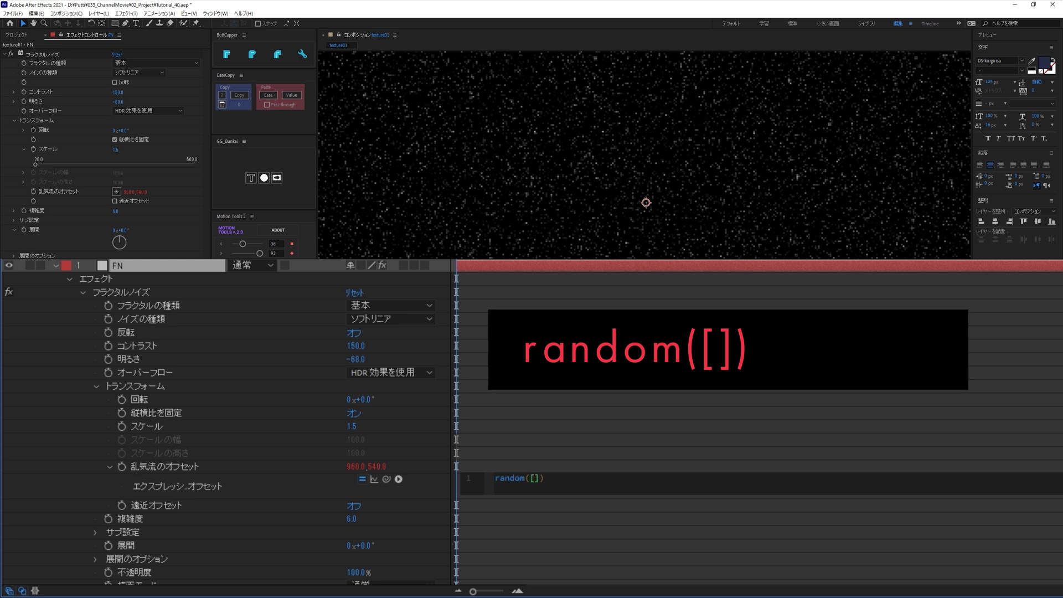
pyautogui.write('5')
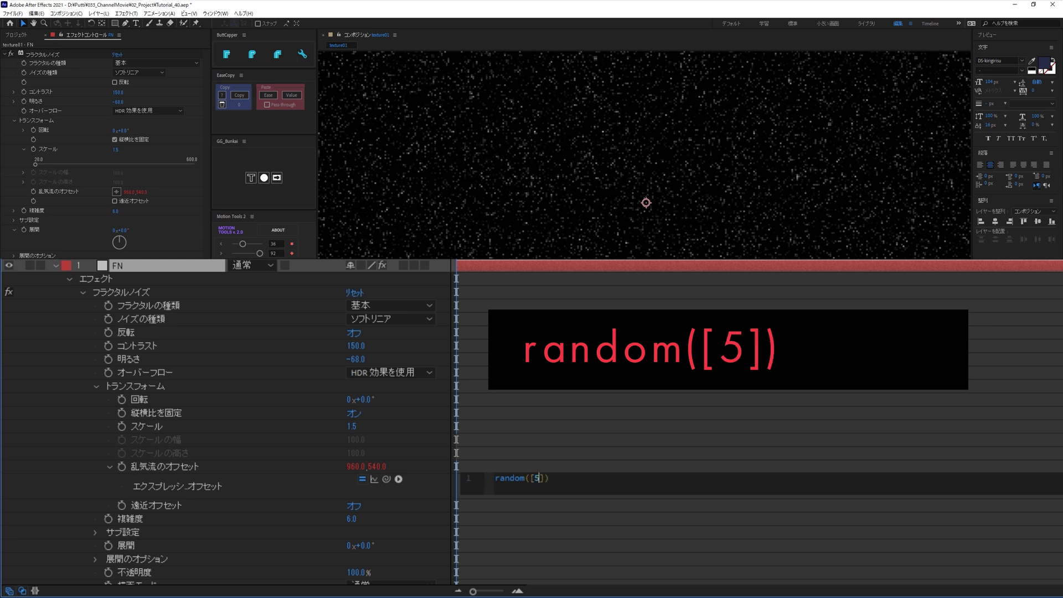
pyautogui.write('00,500')
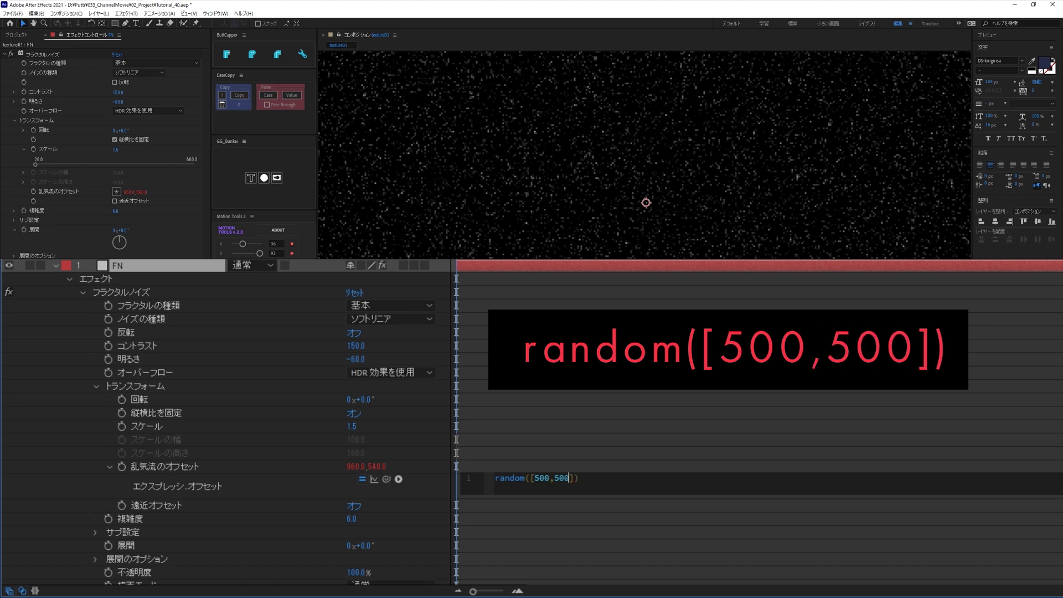
pyautogui.click(477, 326)
pyautogui.moveTo(295, 386); pyautogui.dragTo(556, 402)
pyautogui.press('space')
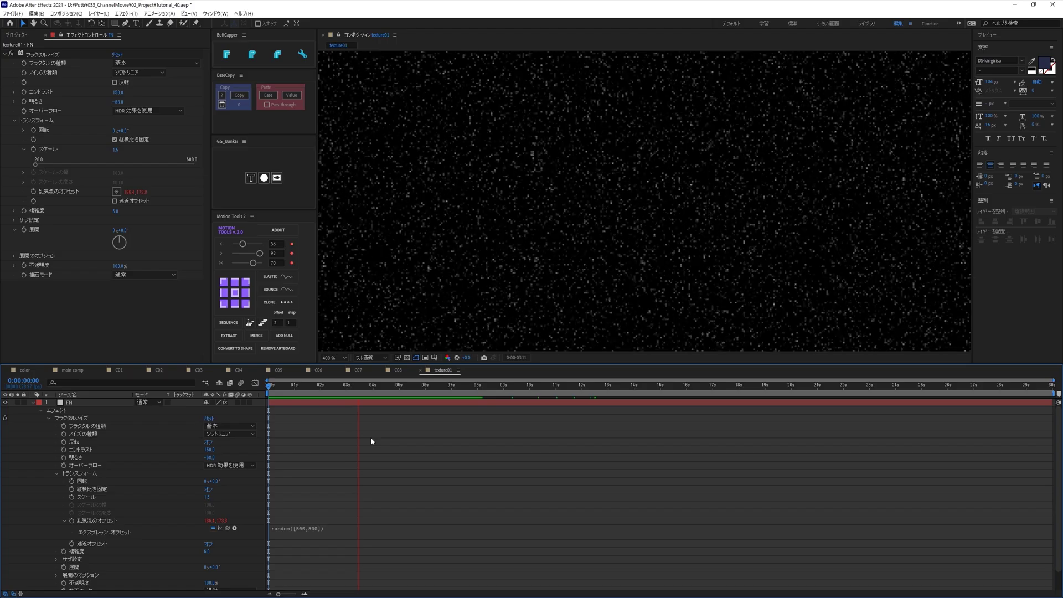
pyautogui.moveTo(327, 386); pyautogui.dragTo(307, 397)
# Step: Add the expression time*100 to the Fractal Noise Evolution and return to the start of the timeline
pyautogui.click(85, 320)
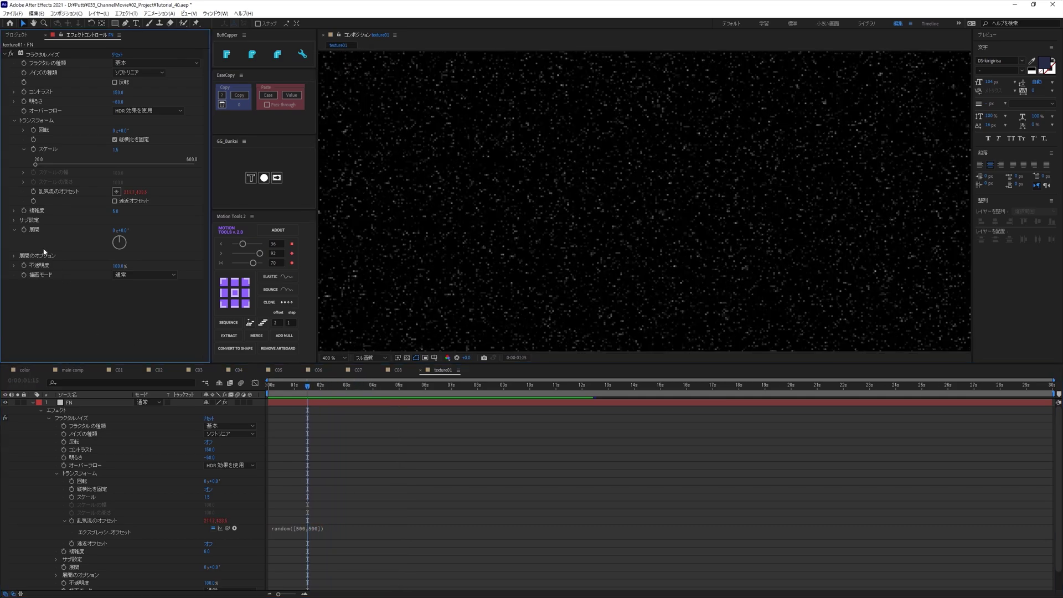
pyautogui.click(49, 481)
pyautogui.click(57, 474)
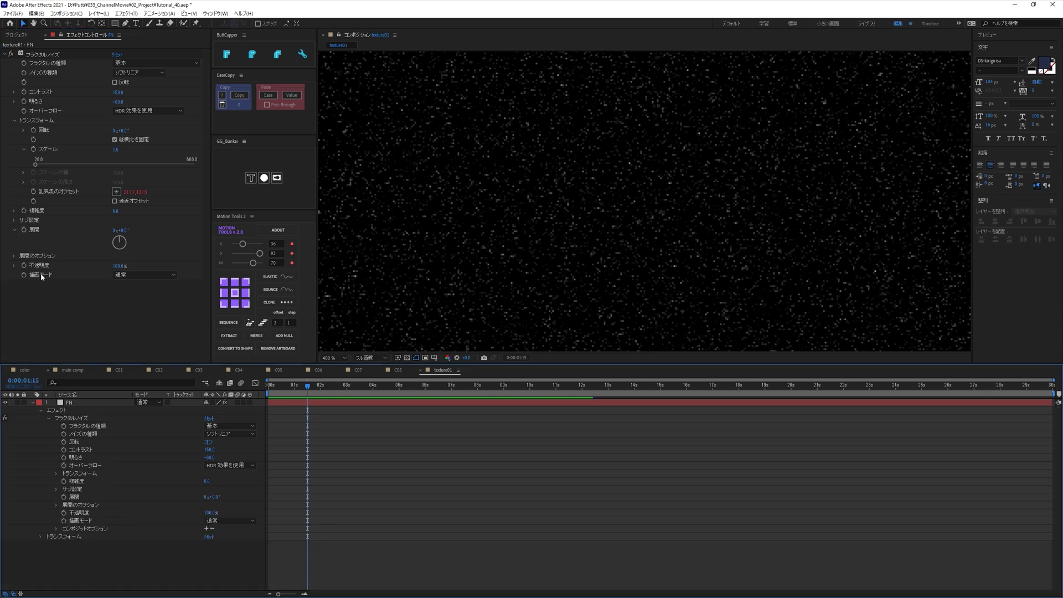
pyautogui.keyDown('alt'); pyautogui.click(22, 230); pyautogui.keyUp('alt')
pyautogui.write('time*')
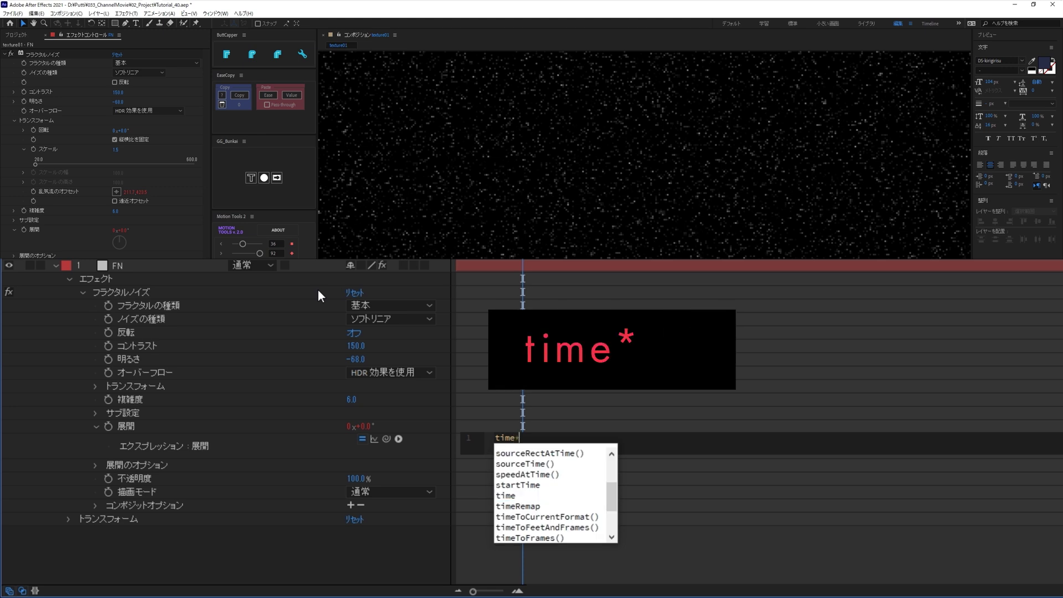
pyautogui.write('100')
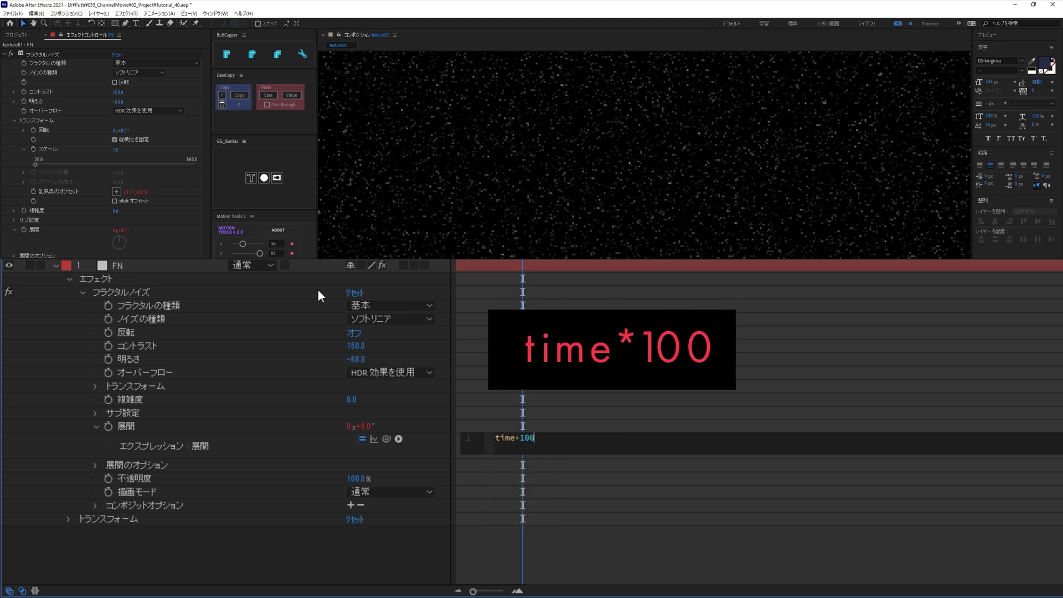
pyautogui.click(311, 423)
pyautogui.moveTo(304, 394); pyautogui.dragTo(268, 396)
pyautogui.click(153, 311)
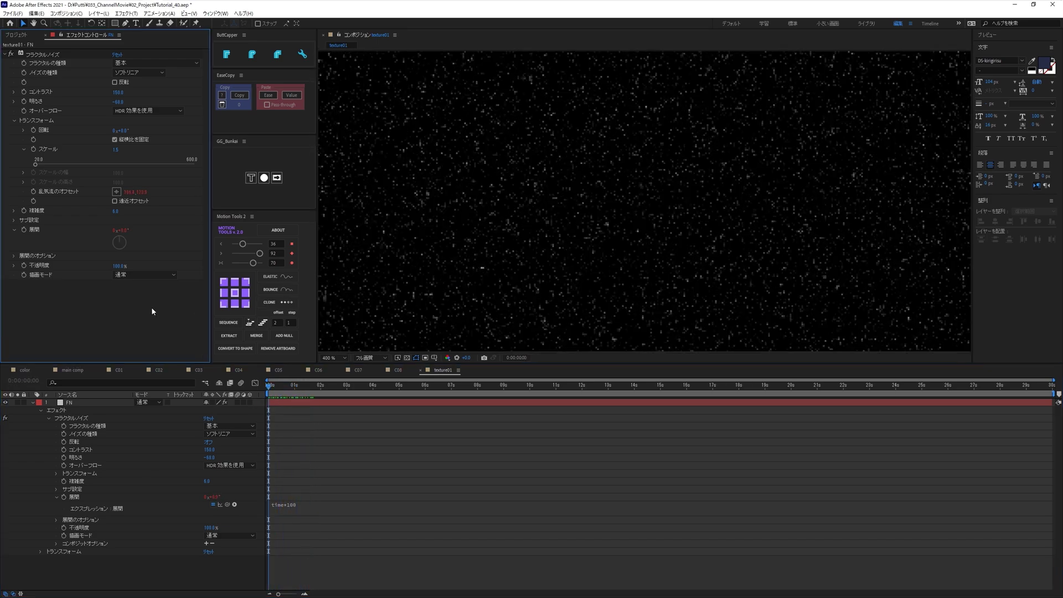
# Step: Apply the Turbulent Displace effect to the FN solid below Fractal Noise
pyautogui.click(5, 54)
pyautogui.click(70, 405)
pyautogui.hotkey('ctrl', 'space')
pyautogui.write('tur')
pyautogui.press('Return')
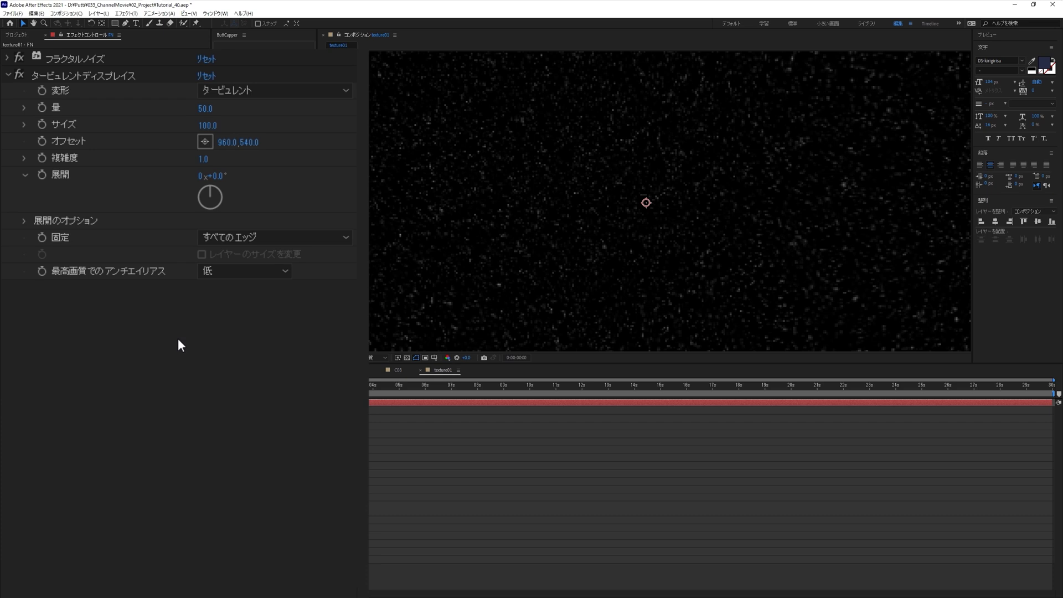
# Step: Set the Turbulent Displace Amount to 35 and the Size to 70 on the FN solid
pyautogui.click(205, 108)
pyautogui.write('35')
pyautogui.press('Tab')
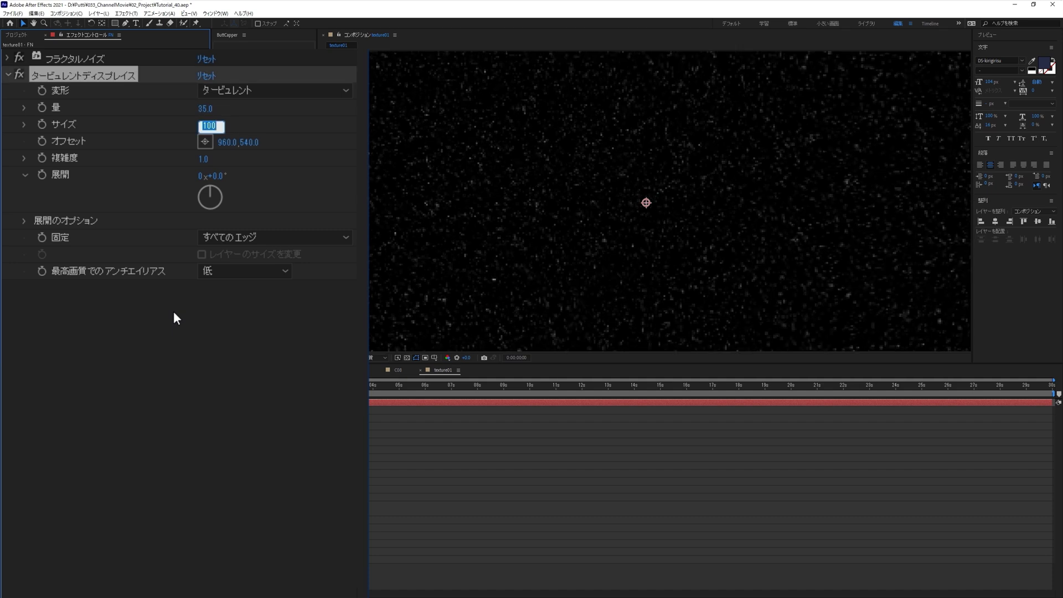
pyautogui.write('70')
pyautogui.press('Return')
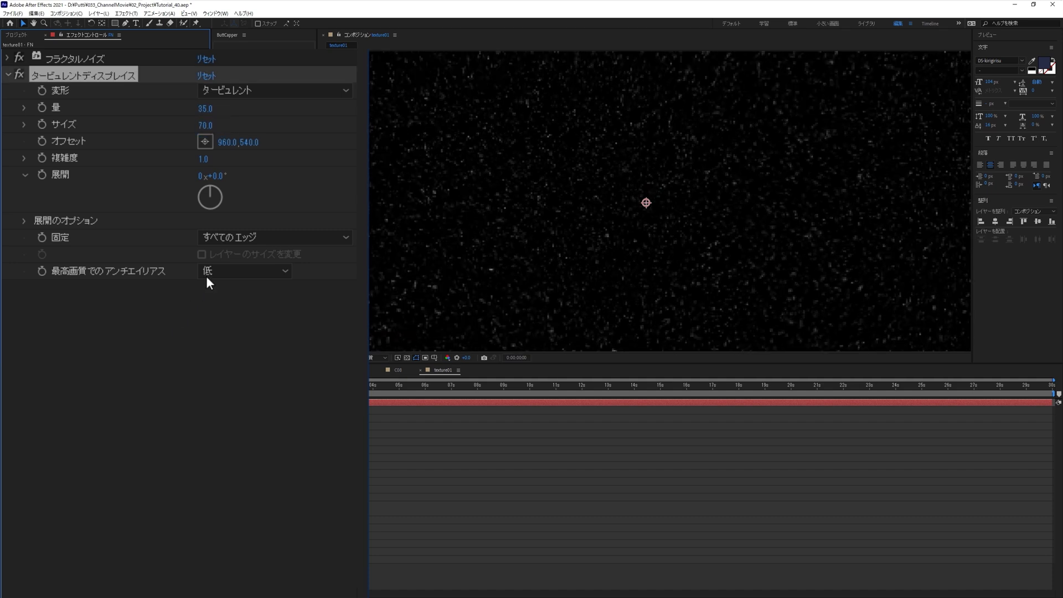
# Step: Set the Turbulent Displace Complexity to 10 and preview the grain both at full frame and close up
pyautogui.click(206, 160)
pyautogui.write('10')
pyautogui.press('Return')
pyautogui.click(222, 375)
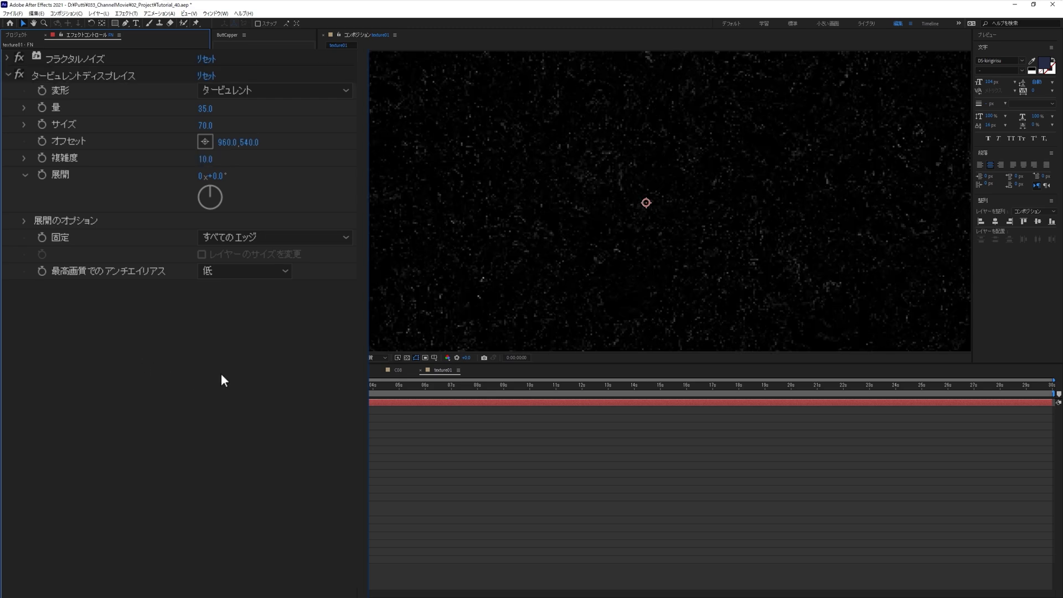
pyautogui.moveTo(270, 389); pyautogui.dragTo(381, 394)
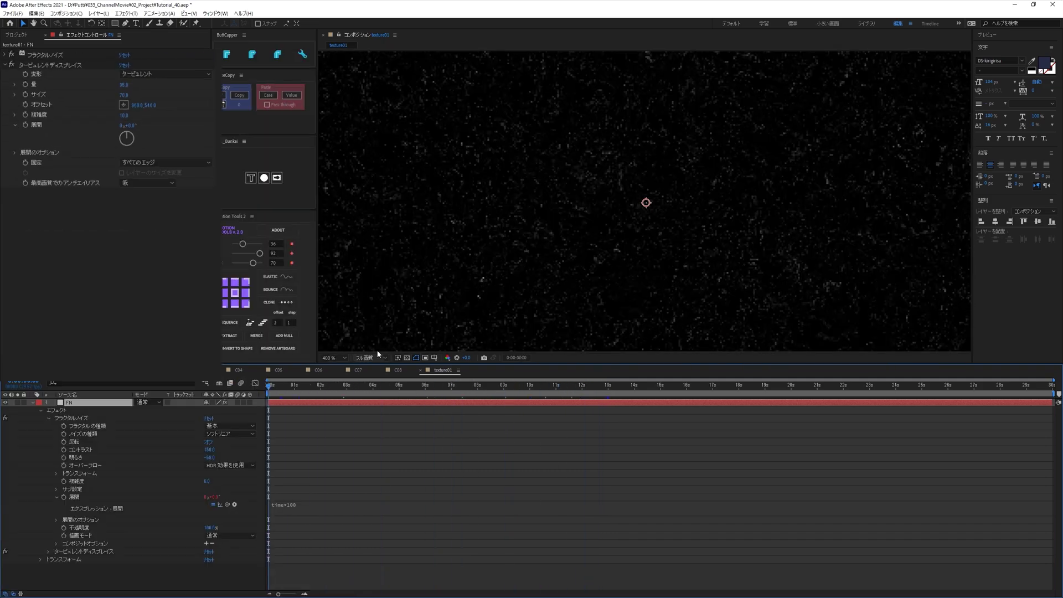
pyautogui.press('space')
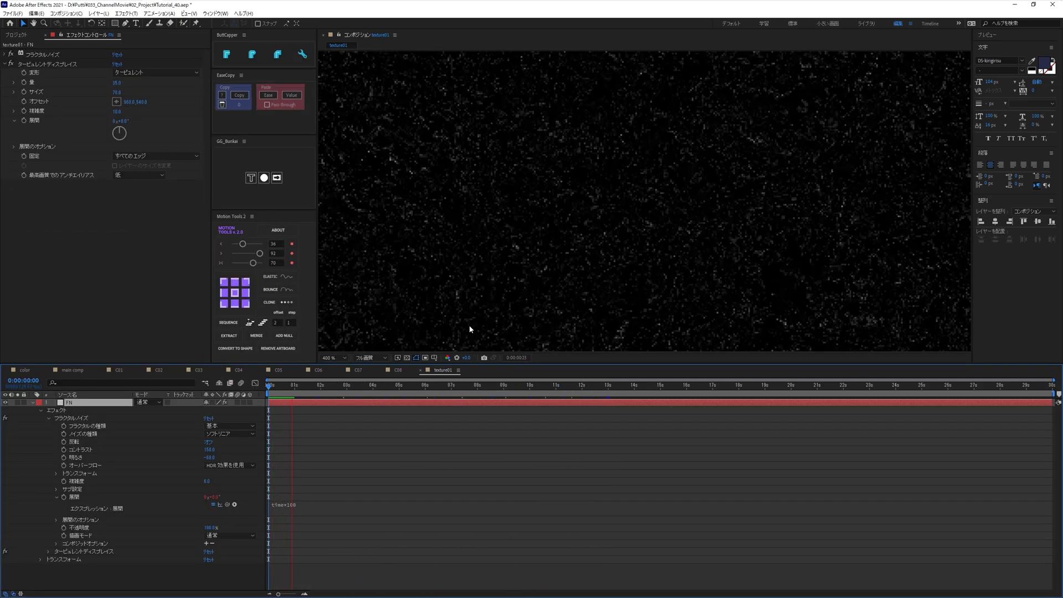
pyautogui.press('space')
pyautogui.hotkey('shift', '/')
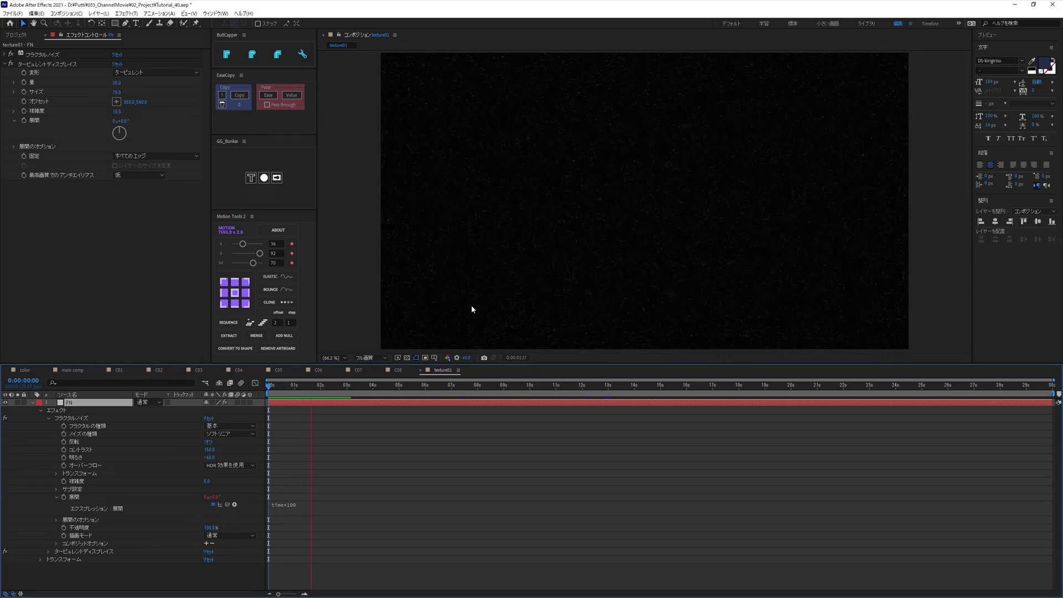
pyautogui.scroll(5, 559, 261)
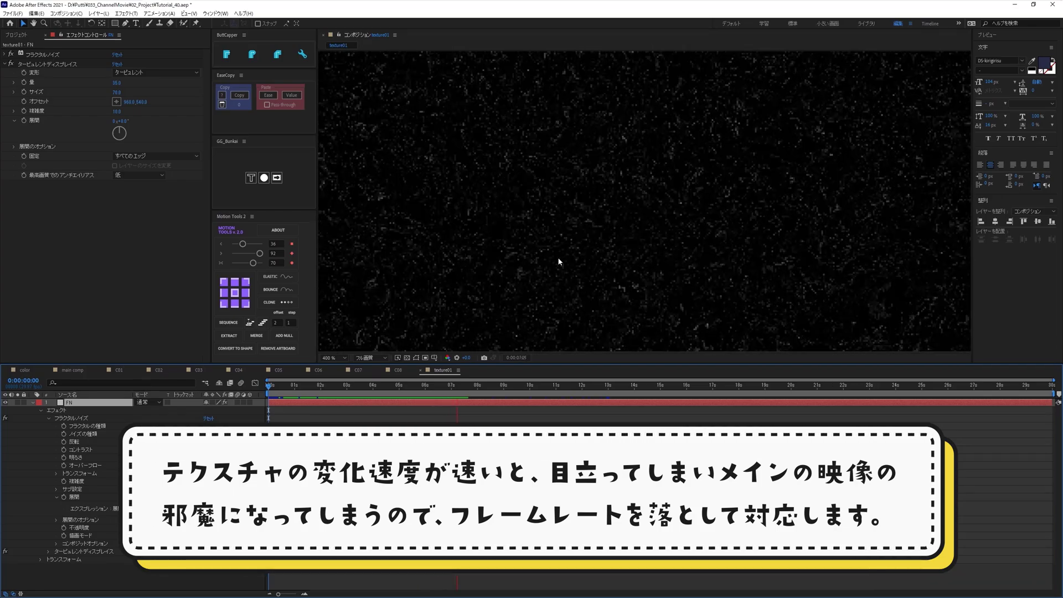
# Step: Apply the Posterize Time effect to the FN solid and play the texture from the start
pyautogui.click(317, 386)
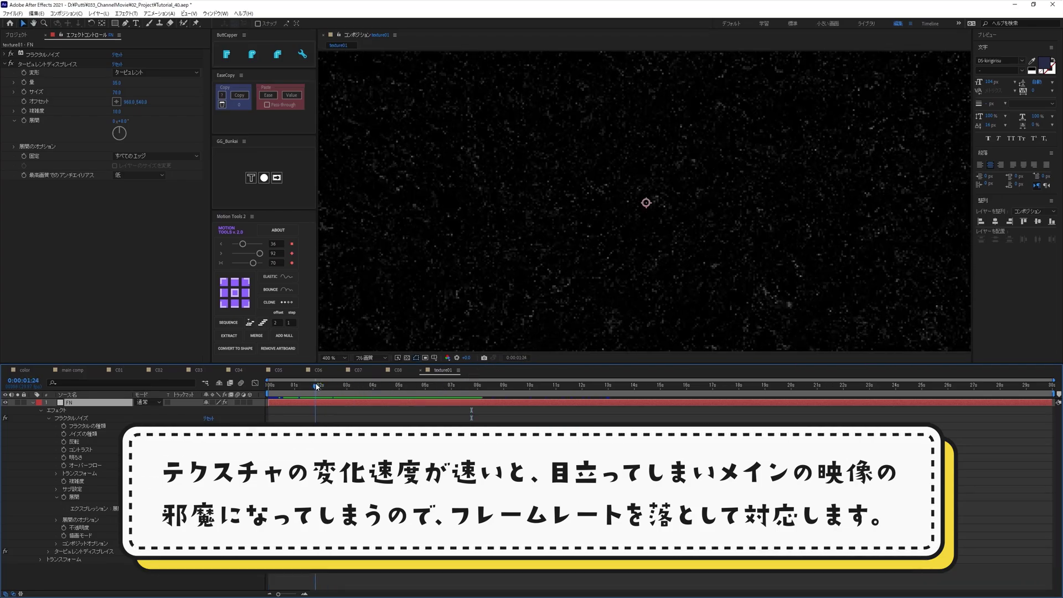
pyautogui.write('pos')
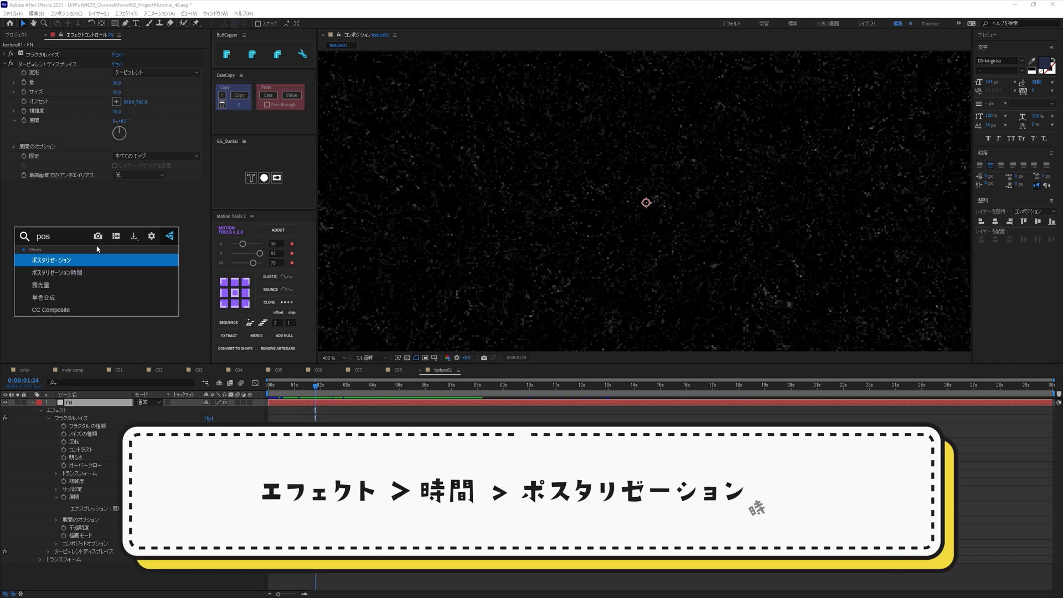
pyautogui.press('Down')
pyautogui.press('Return')
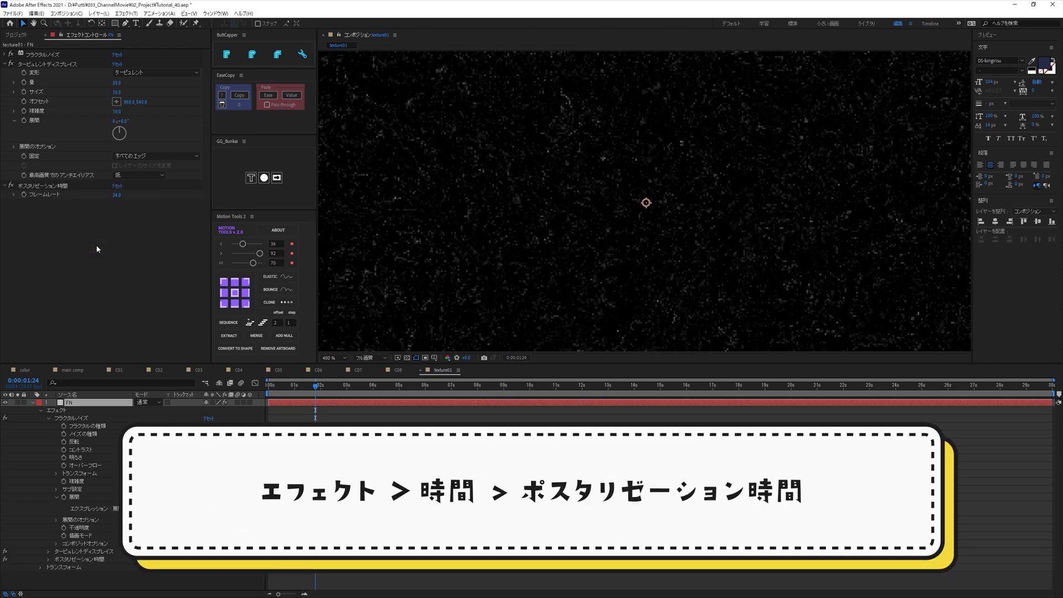
pyautogui.moveTo(314, 387); pyautogui.dragTo(265, 392)
pyautogui.press('space')
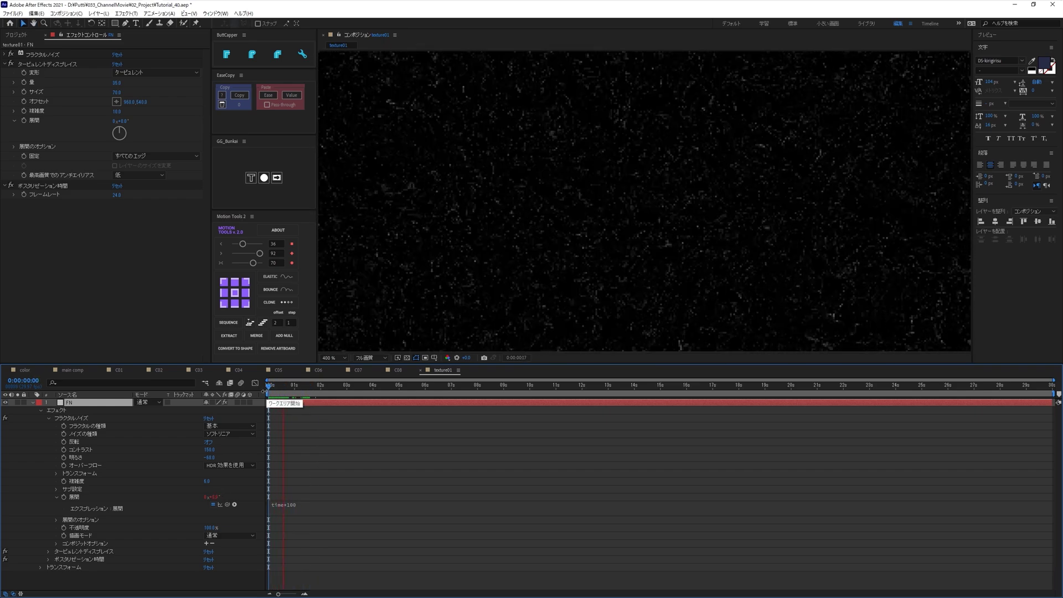
pyautogui.press('v')
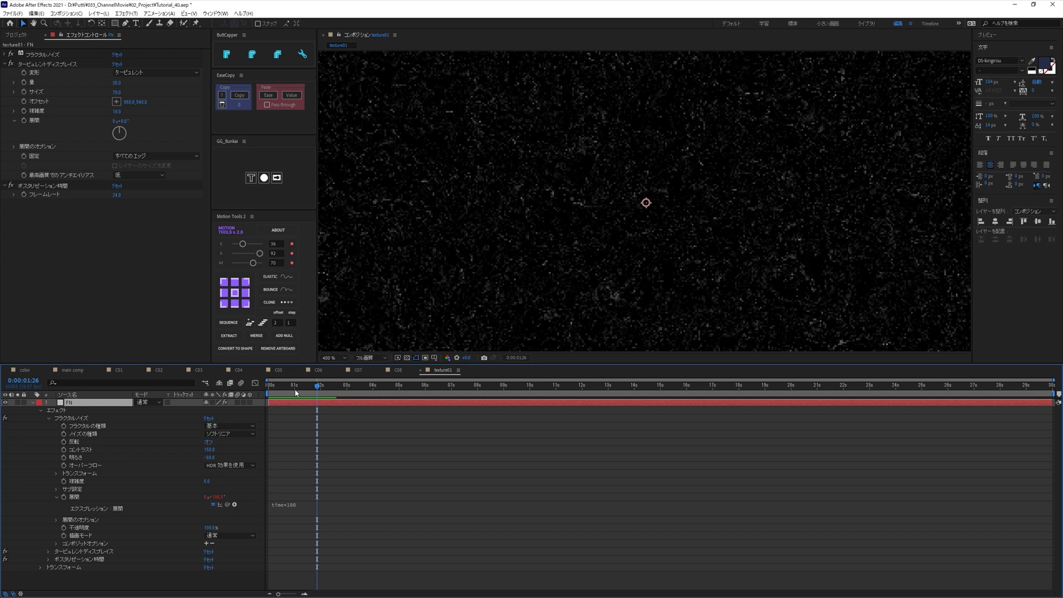
pyautogui.press('space')
# Step: Set the Posterize Time Frame Rate to 4 and preview the slowed texture
pyautogui.click(116, 196)
pyautogui.write('4')
pyautogui.press('Return')
pyautogui.press('space')
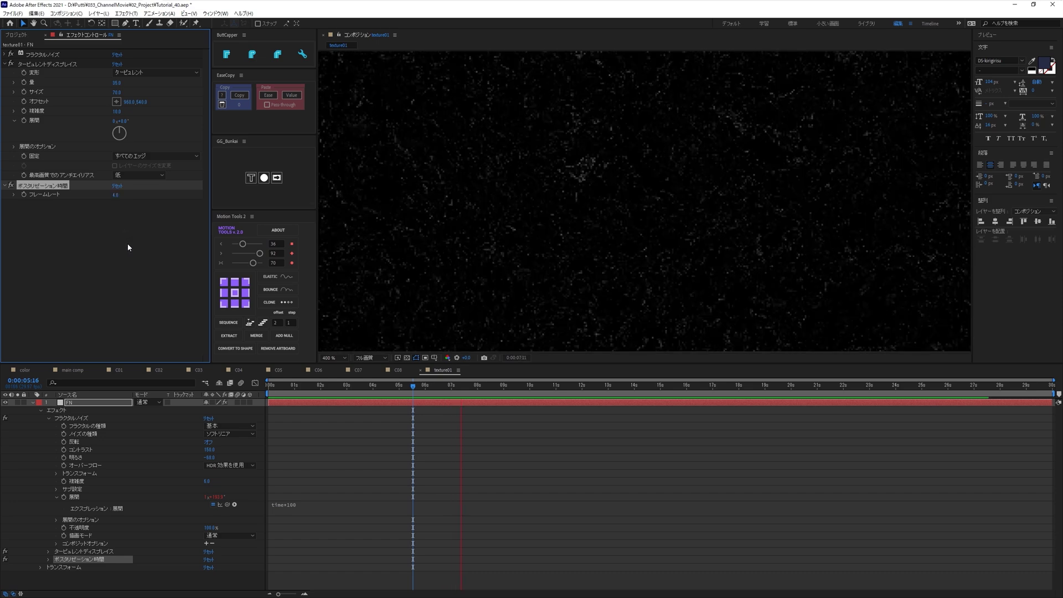
pyautogui.press('space')
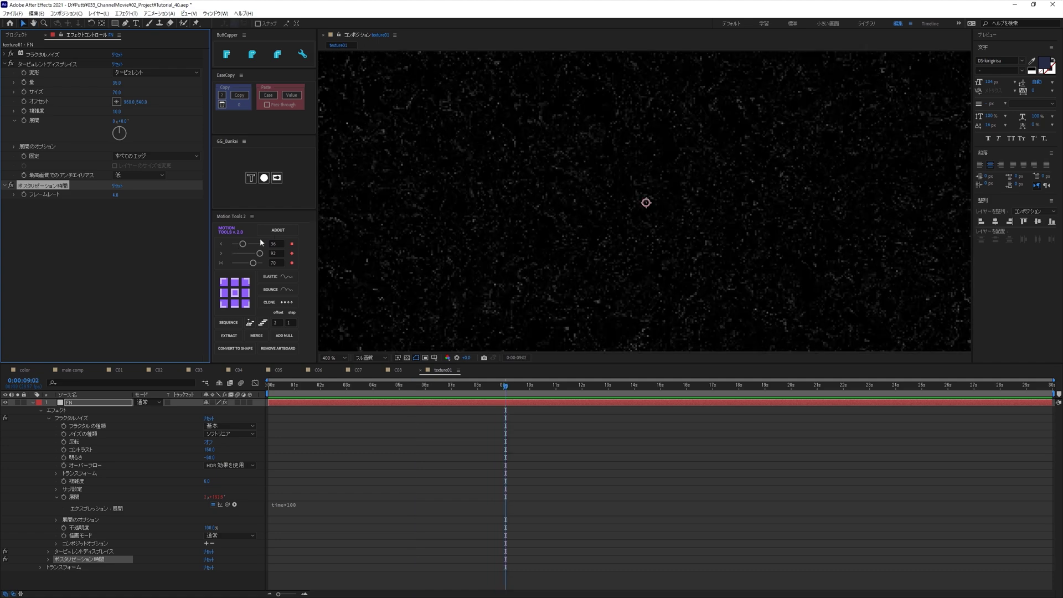
# Step: Place the texture01 composition as the top layer of main comp and set its blending mode to Screen
pyautogui.click(72, 370)
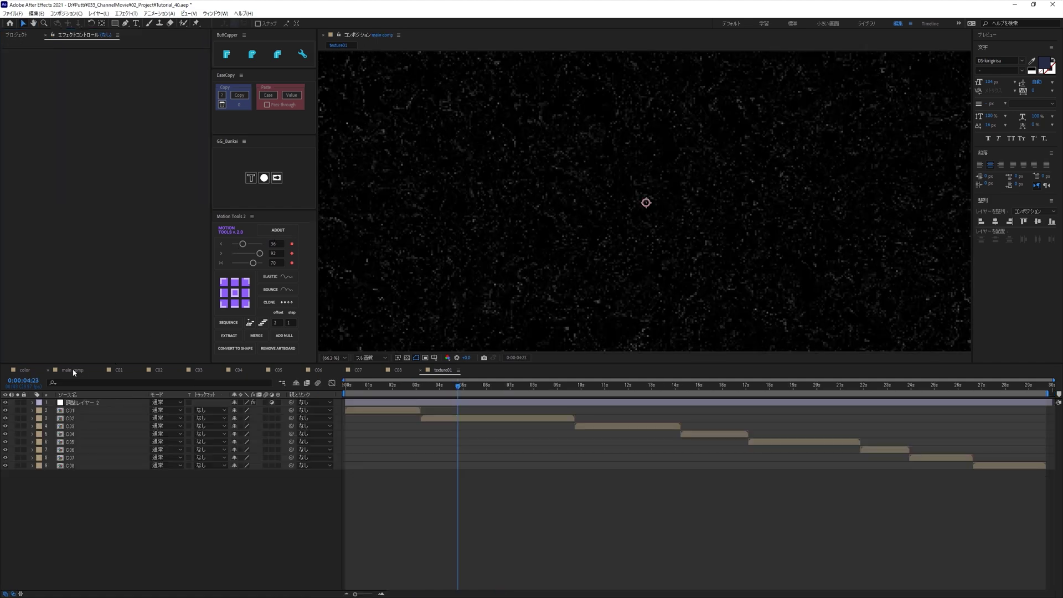
pyautogui.click(16, 34)
pyautogui.moveTo(28, 127); pyautogui.dragTo(72, 402)
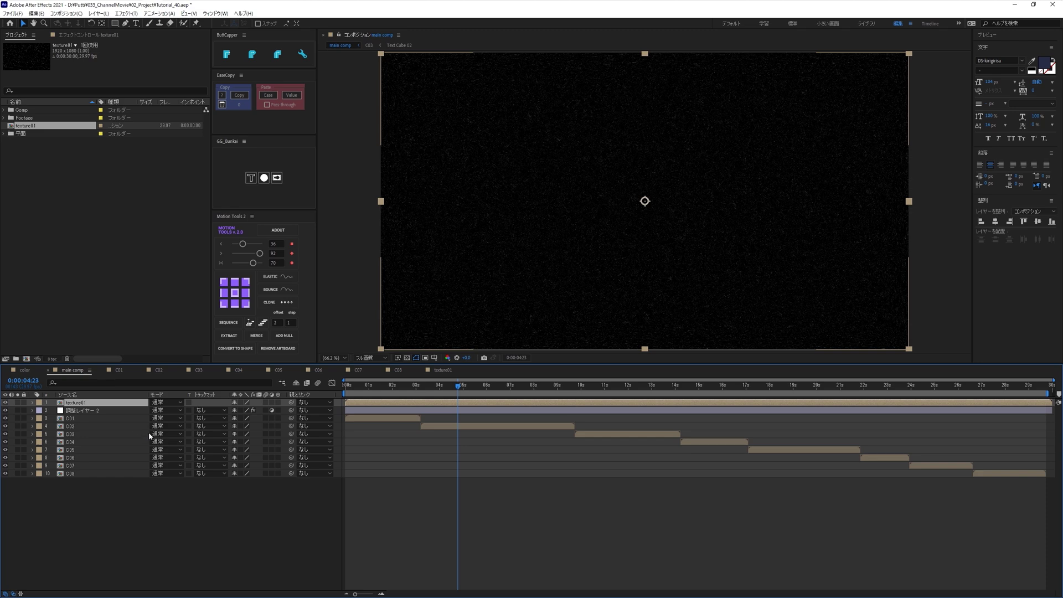
pyautogui.click(177, 402)
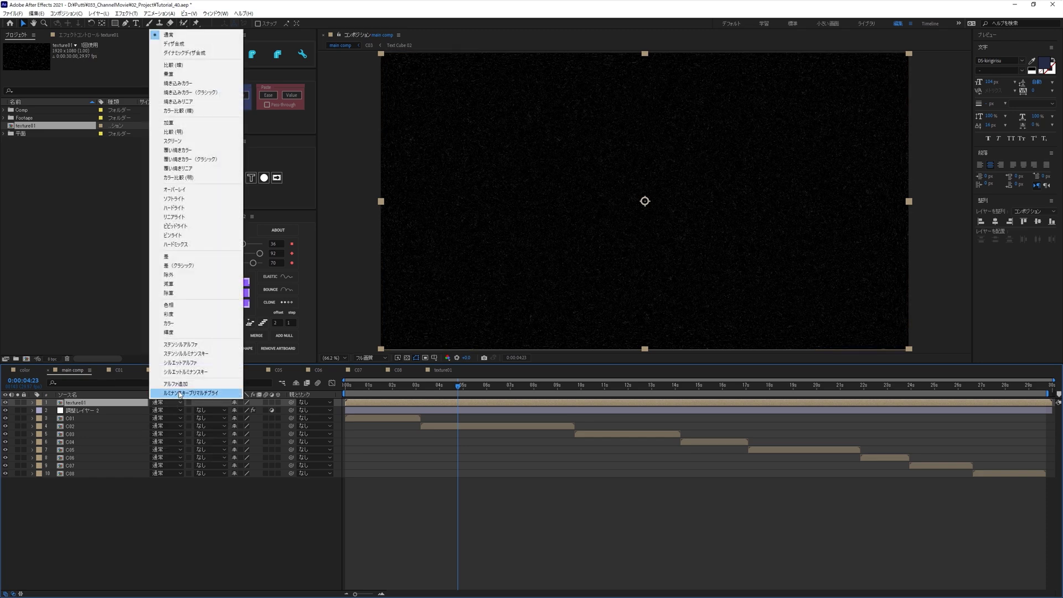
pyautogui.click(172, 141)
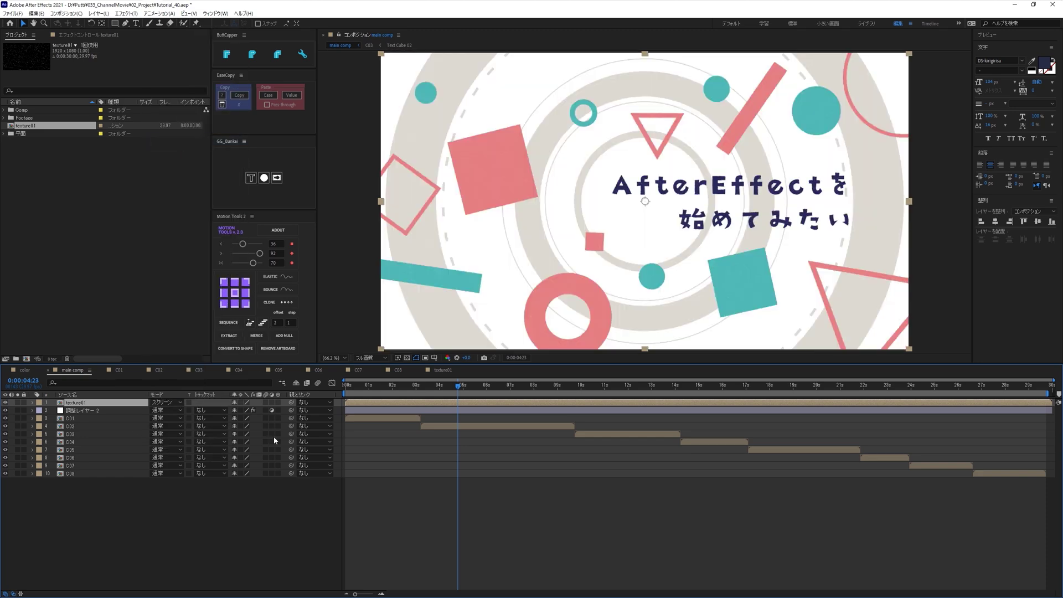
pyautogui.moveTo(453, 389); pyautogui.dragTo(789, 419)
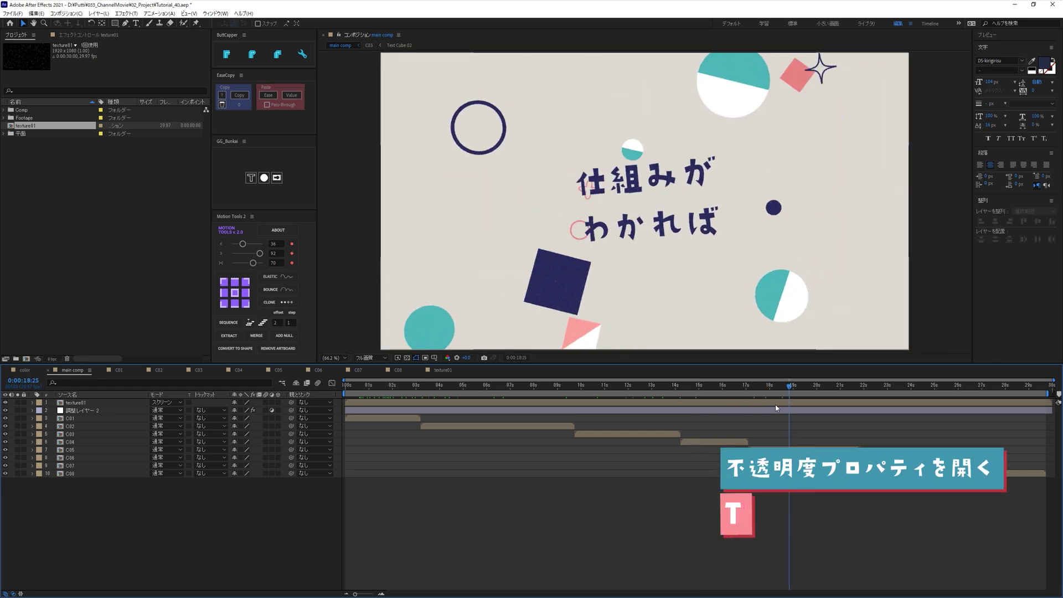
# Step: Try lowering the Opacity of the texture01 layer and compare the grain on other frames
pyautogui.click(619, 403)
pyautogui.press('t')
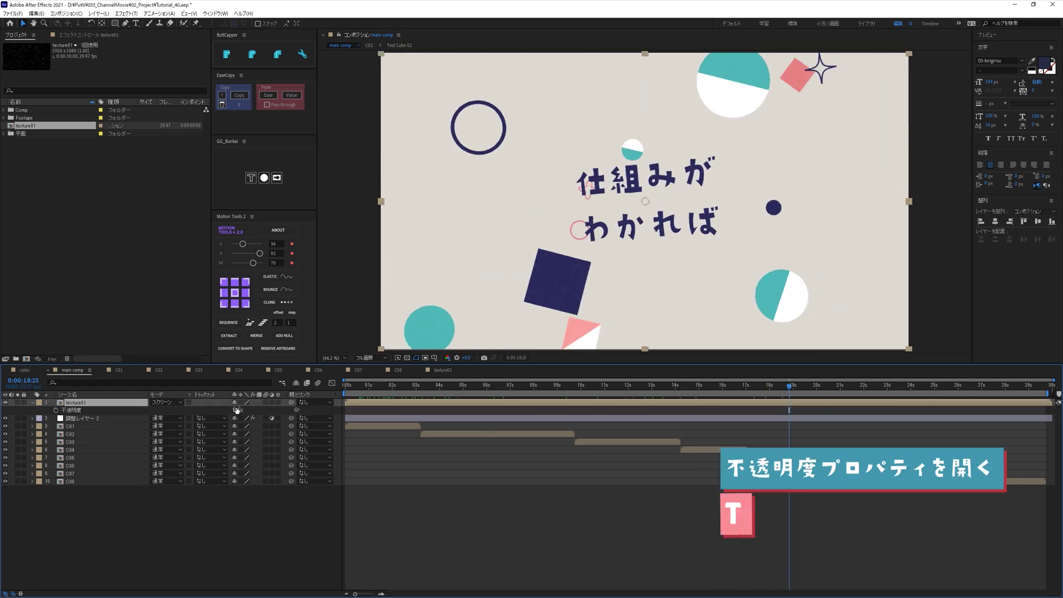
pyautogui.moveTo(236, 411); pyautogui.dragTo(206, 418)
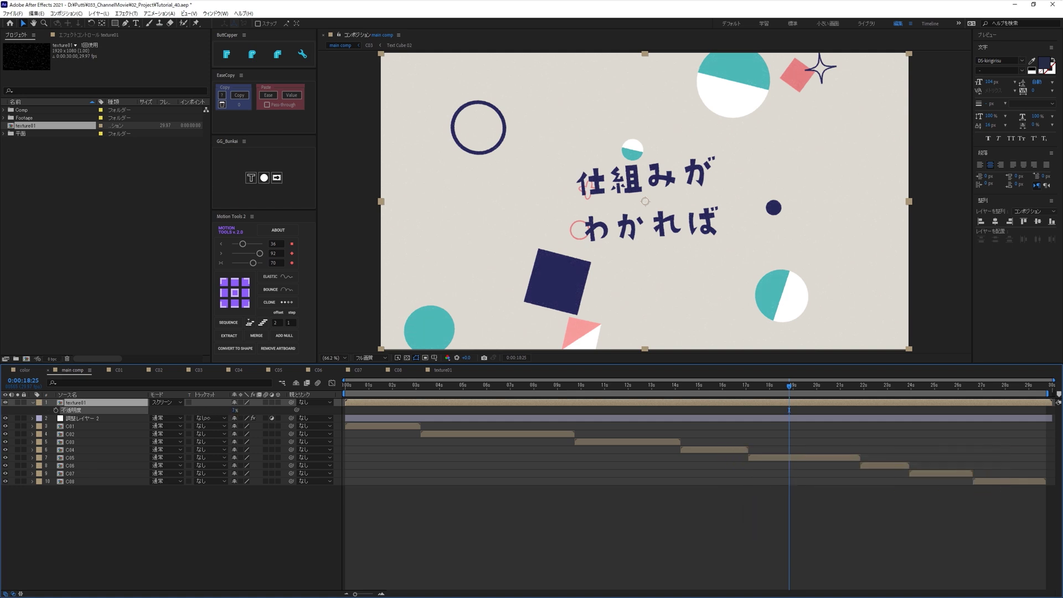
pyautogui.moveTo(821, 391); pyautogui.dragTo(464, 419)
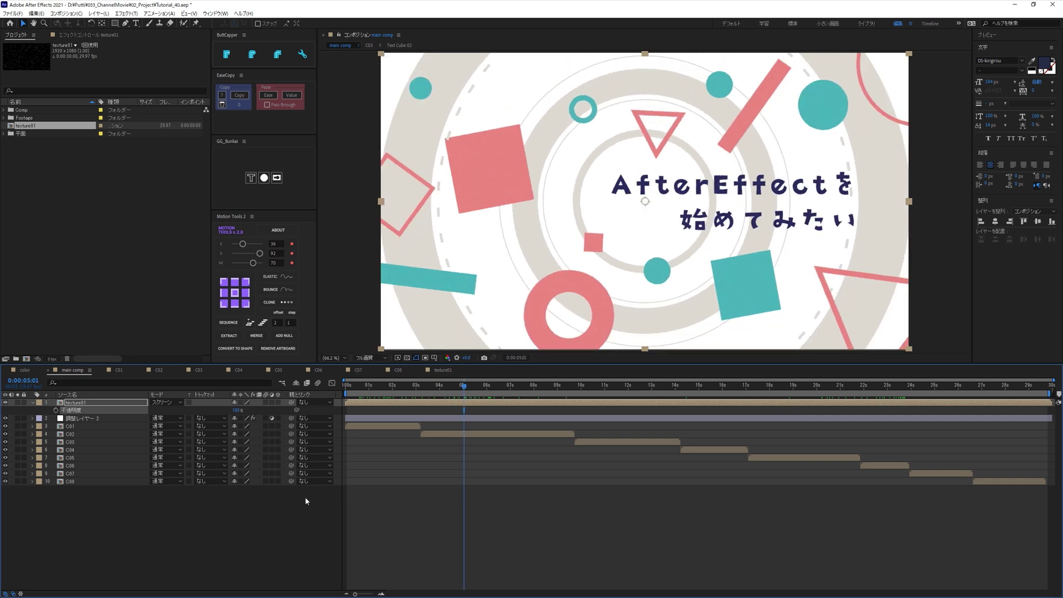
pyautogui.click(213, 524)
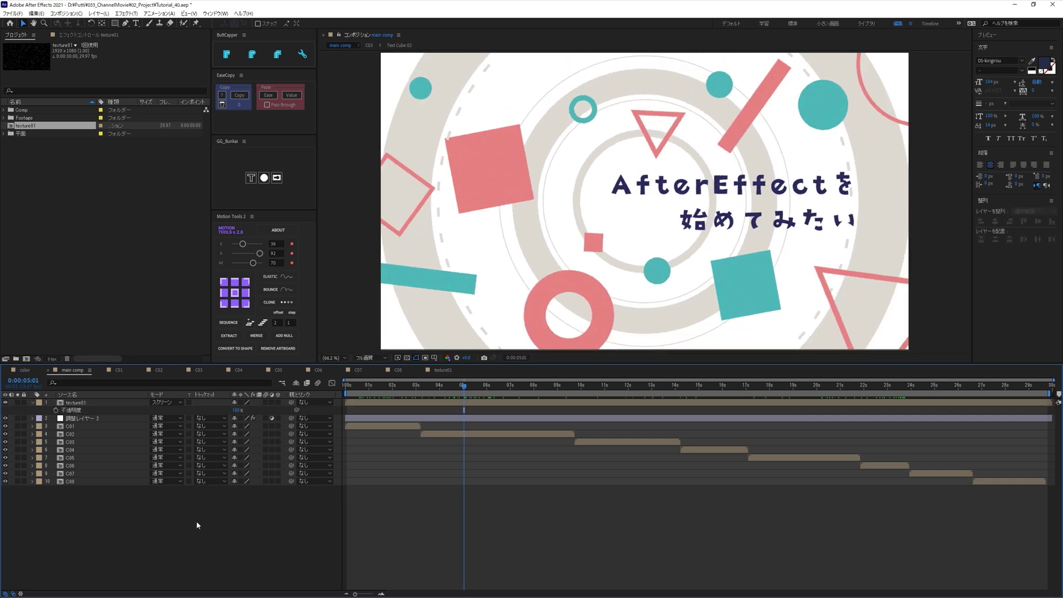
pyautogui.click(33, 403)
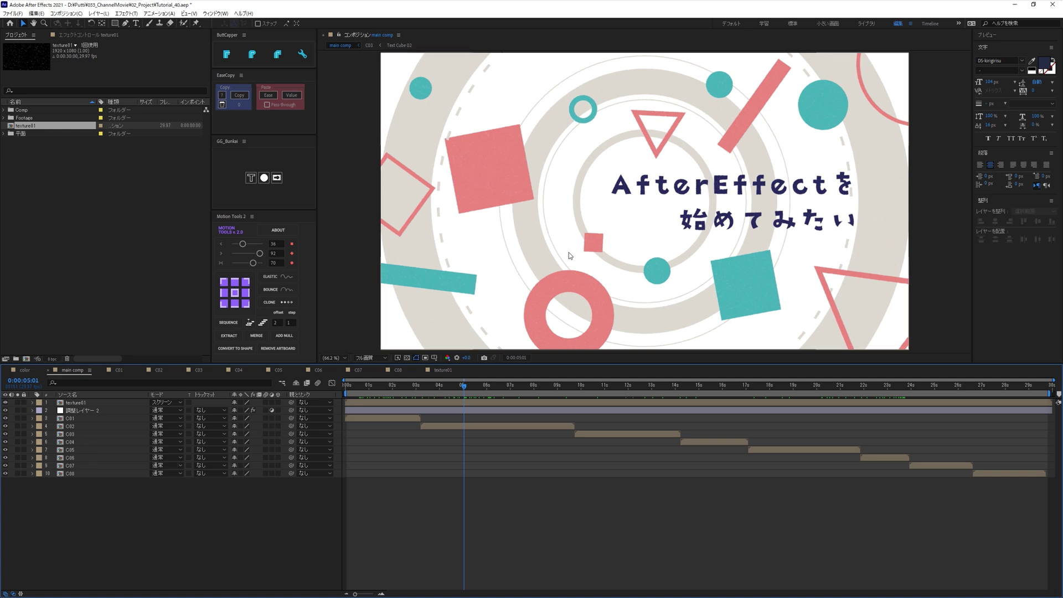
# Step: Examine the grain close up on the shapes near 5 seconds and at full frame on the title near 2 seconds
pyautogui.scroll(4, 467, 191)
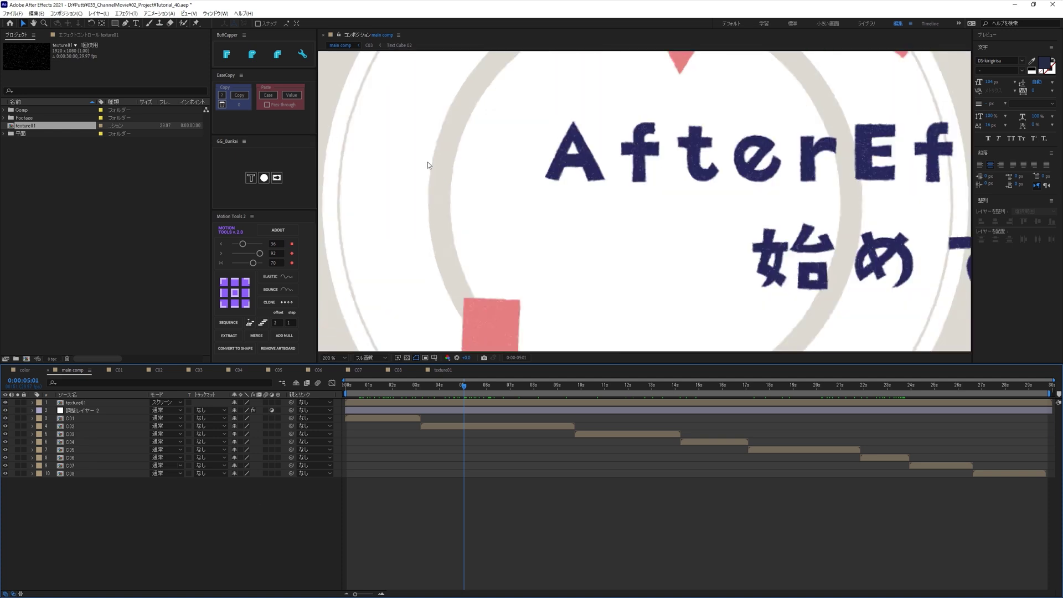
pyautogui.moveTo(780, 242); pyautogui.dragTo(766, 253)
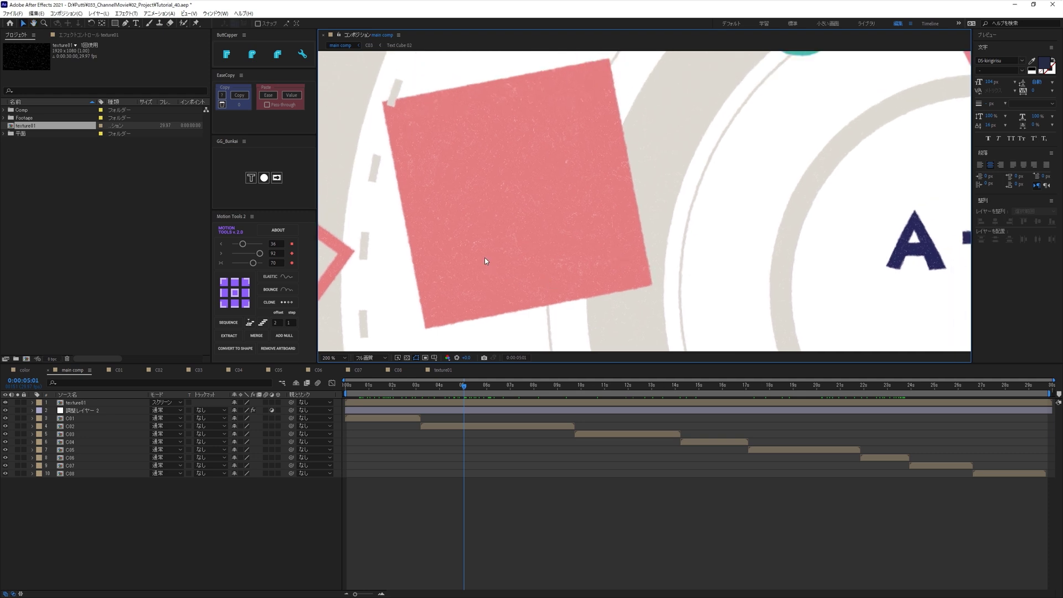
pyautogui.moveTo(467, 388); pyautogui.dragTo(394, 399)
pyautogui.scroll(-3, 546, 256)
pyautogui.moveTo(546, 257); pyautogui.dragTo(489, 252)
pyautogui.hotkey('shift', '/')
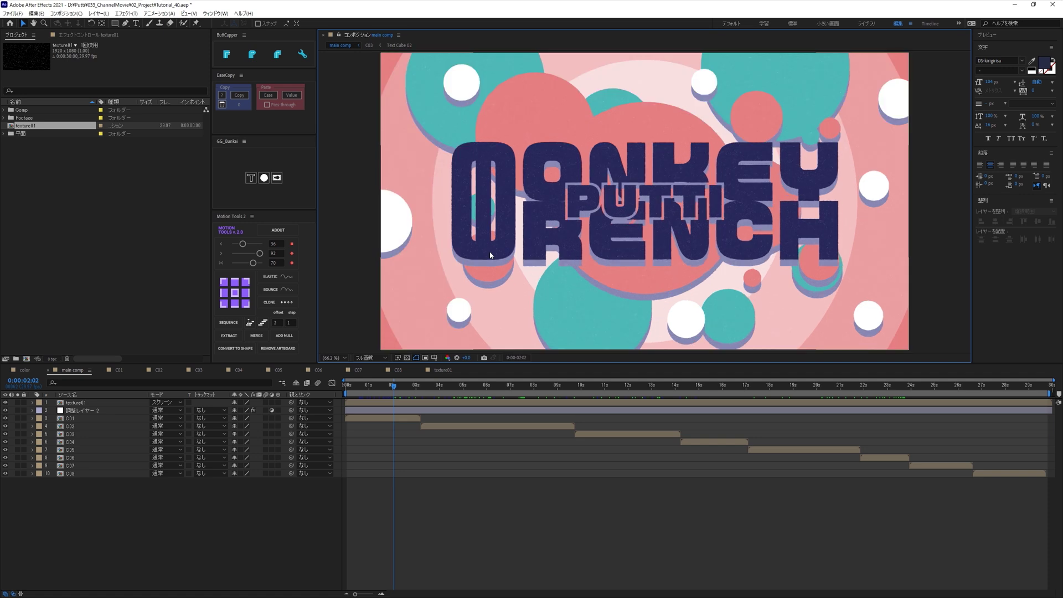
pyautogui.click(133, 519)
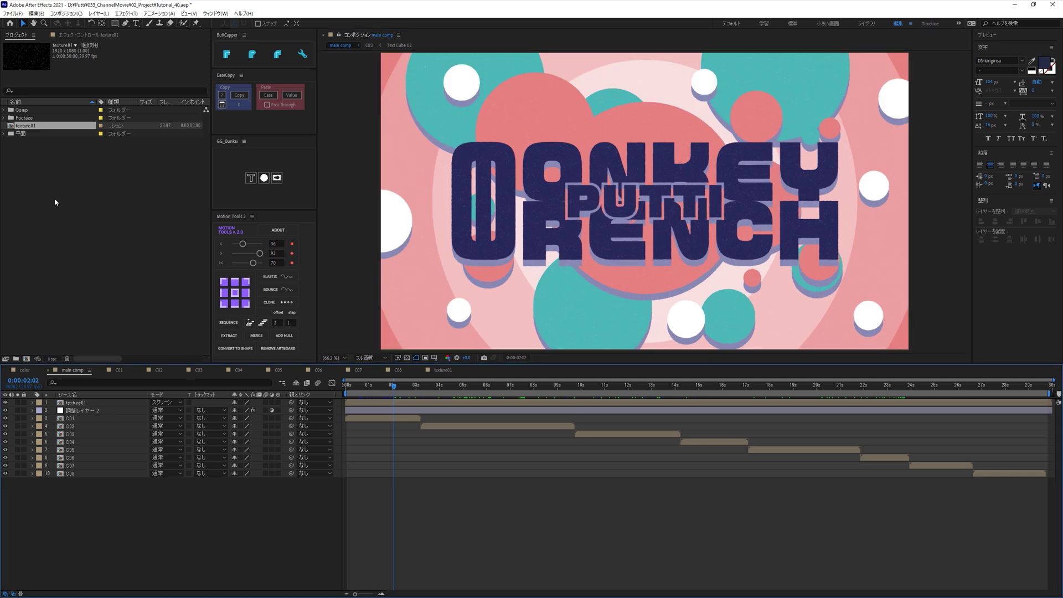
# Step: Duplicate the texture01 composition in the project and open the copy
pyautogui.click(52, 164)
pyautogui.click(34, 126)
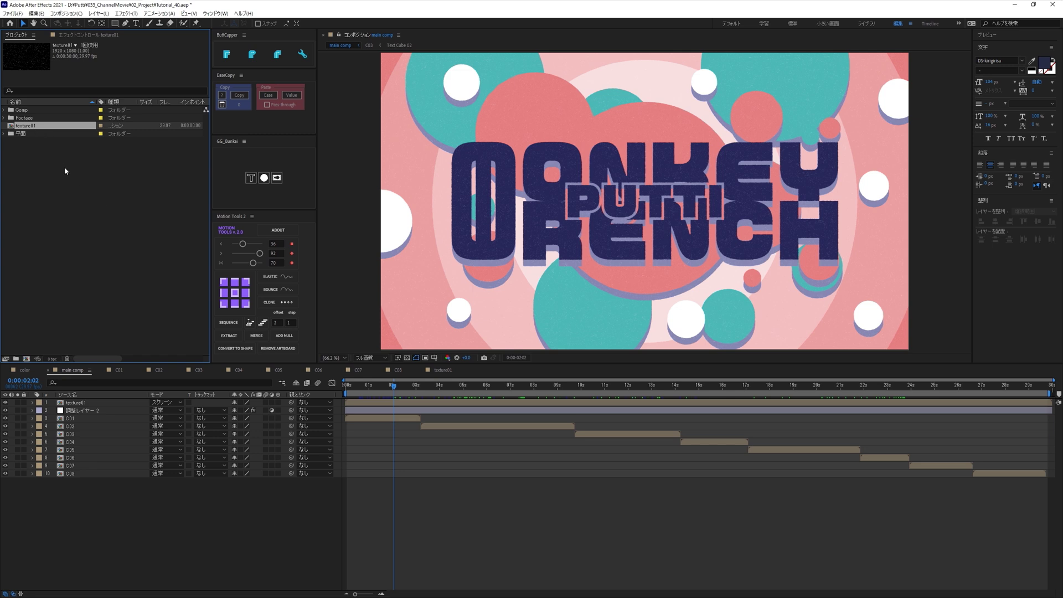
pyautogui.hotkey('ctrl', 'd')
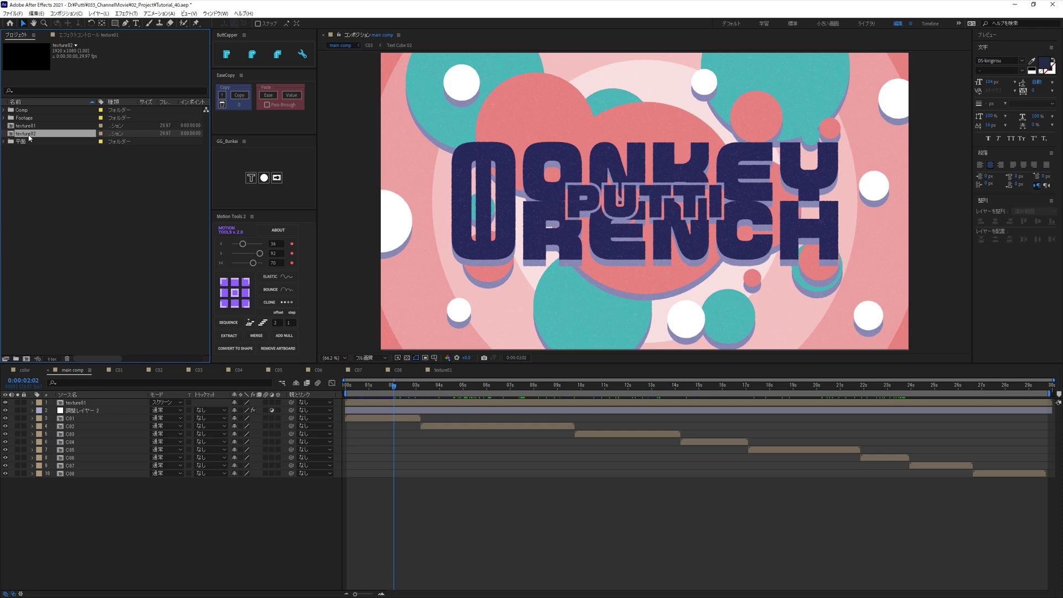
pyautogui.doubleClick(27, 134)
pyautogui.scroll(-2, 486, 260)
# Step: Set the Fractal Noise Contrast to 350 and Brightness to -165 on the FN solid in texture02
pyautogui.click(97, 401)
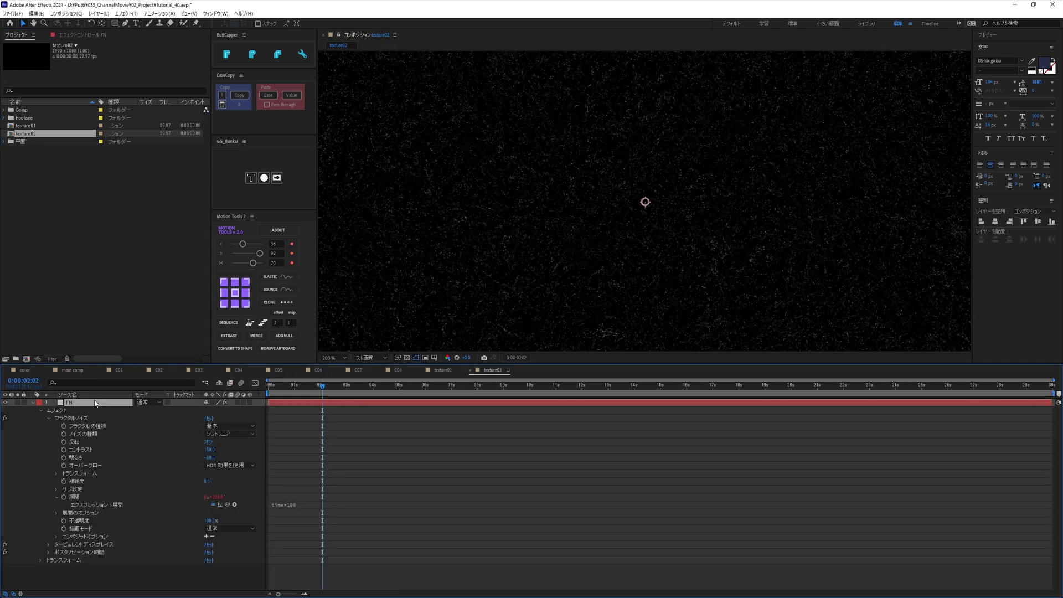
pyautogui.press('F3')
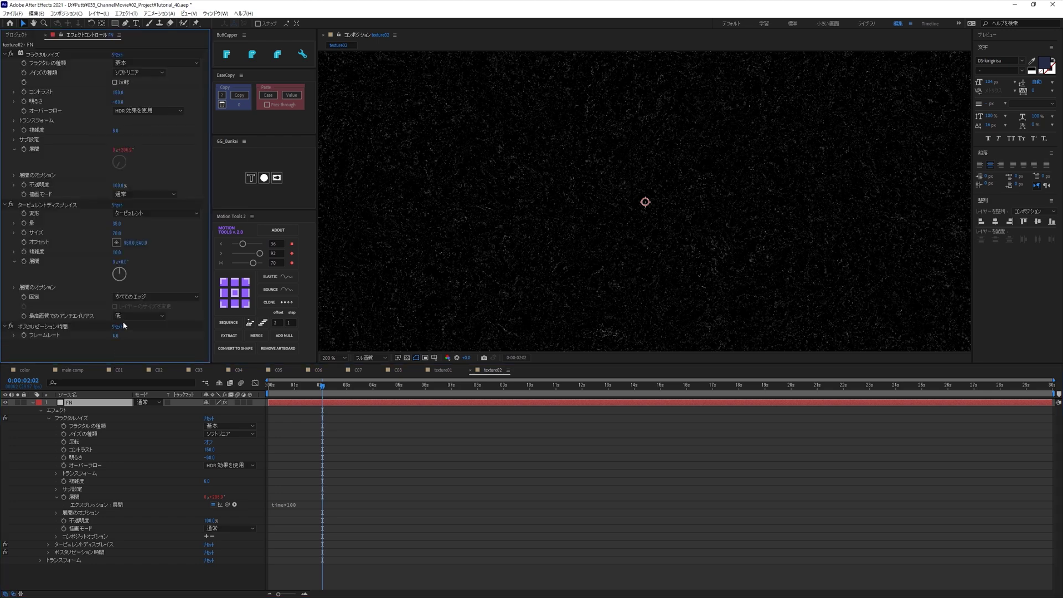
pyautogui.click(5, 205)
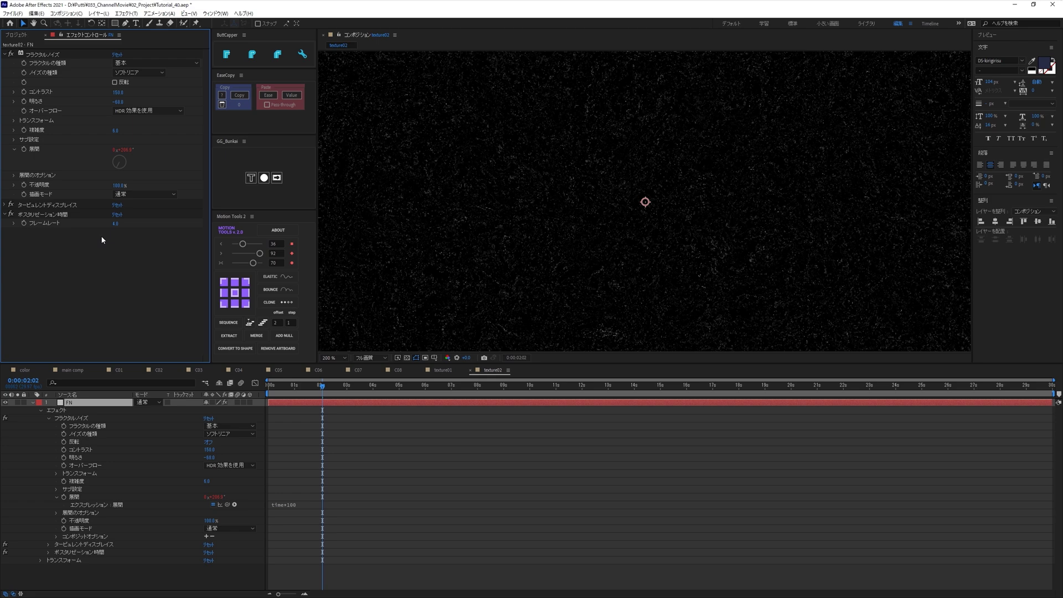
pyautogui.click(5, 214)
pyautogui.click(118, 93)
pyautogui.write('350')
pyautogui.press('Tab')
pyautogui.write('-165')
pyautogui.press('Return')
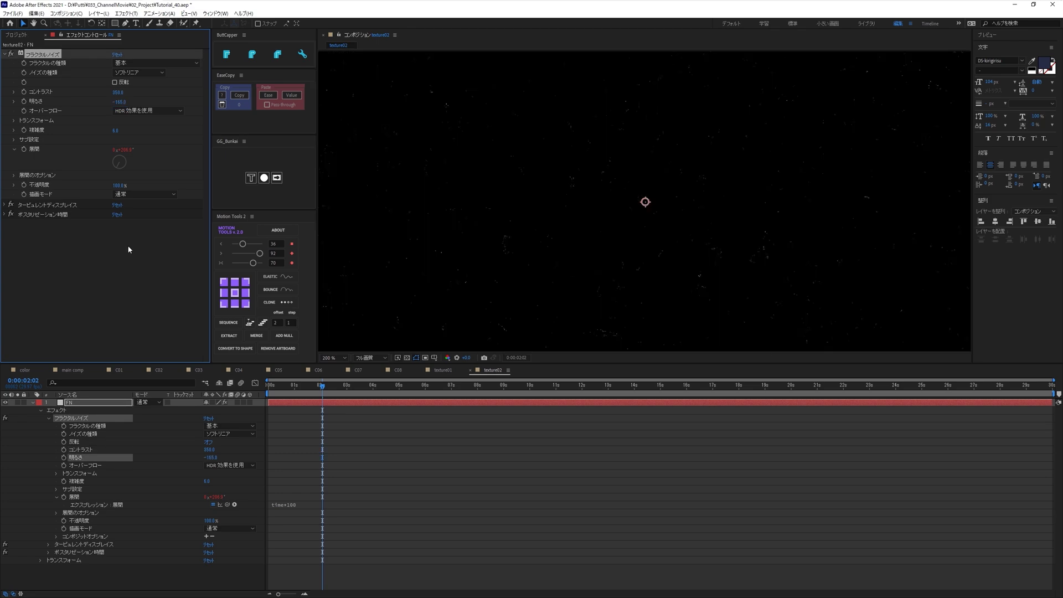
# Step: Set the Fractal Noise transform Scale to 6 on the FN solid
pyautogui.click(132, 332)
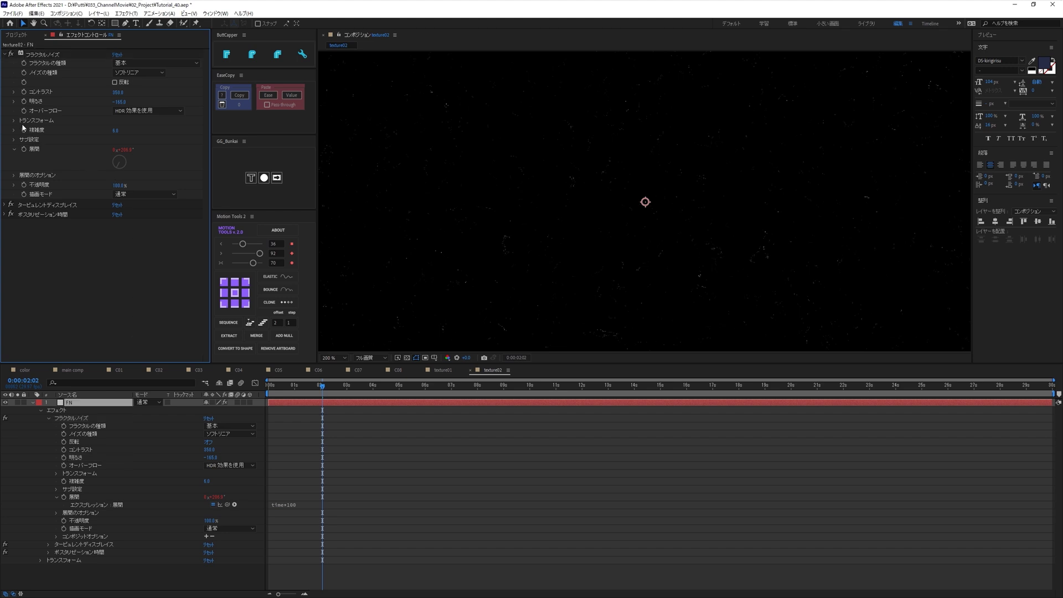
pyautogui.click(15, 120)
pyautogui.click(115, 150)
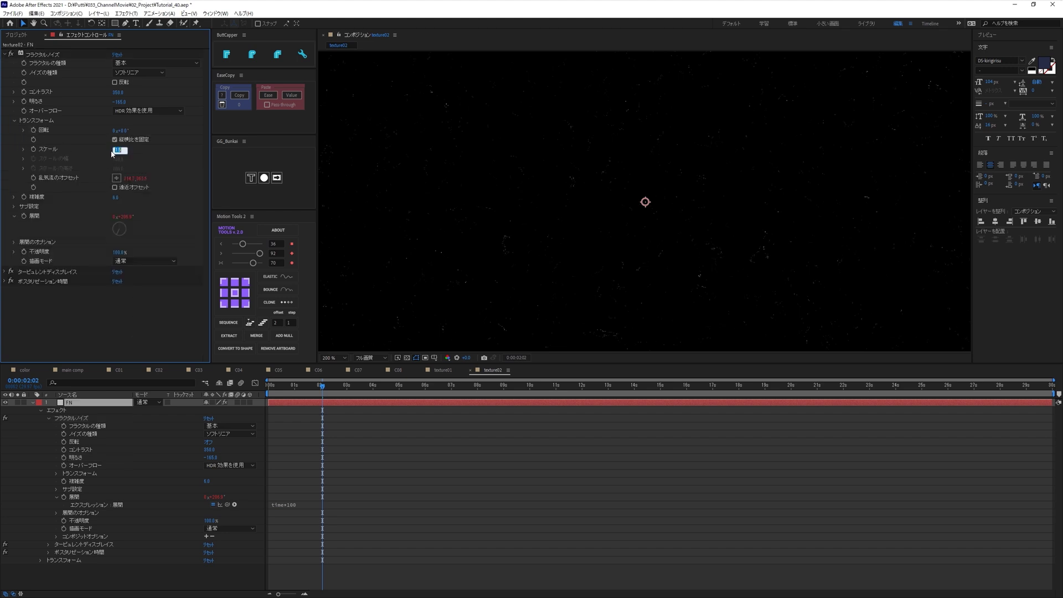
pyautogui.write('6')
pyautogui.press('Return')
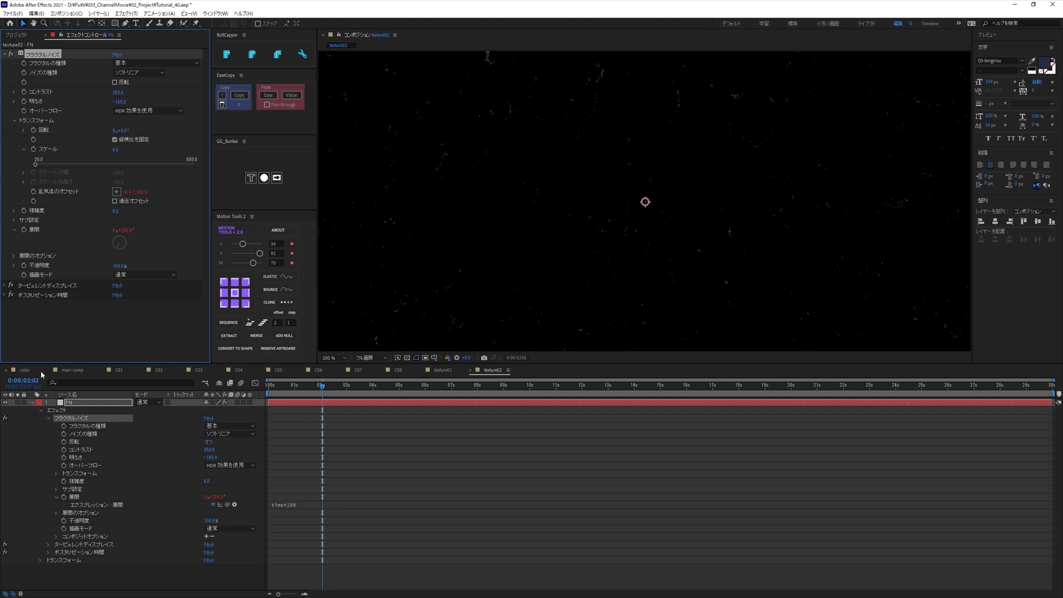
# Step: Place the texture02 composition in main comp as the top layer
pyautogui.click(69, 369)
pyautogui.click(13, 36)
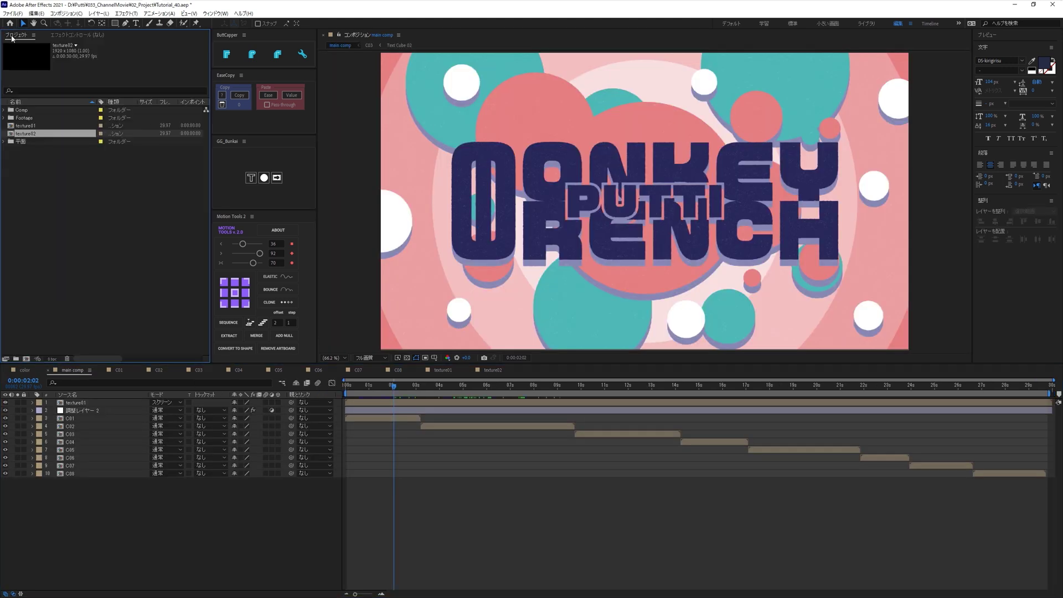
pyautogui.moveTo(33, 138); pyautogui.dragTo(70, 402)
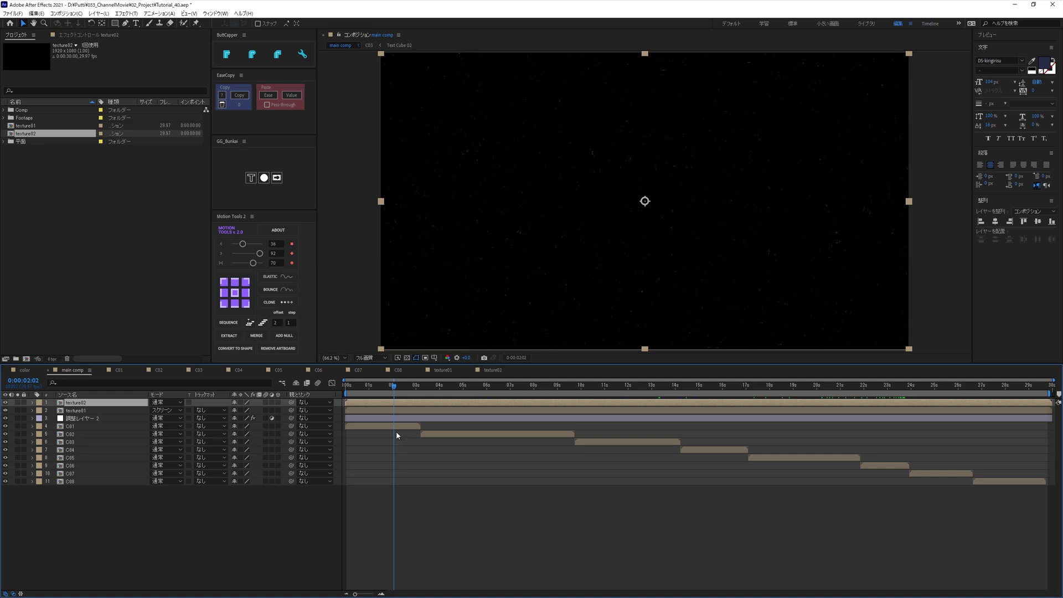
# Step: Apply the Invert effect to the texture02 layer and inspect the speckles close up
pyautogui.moveTo(395, 387); pyautogui.dragTo(514, 421)
pyautogui.hotkey('ctrl', 'space')
pyautogui.write('n')
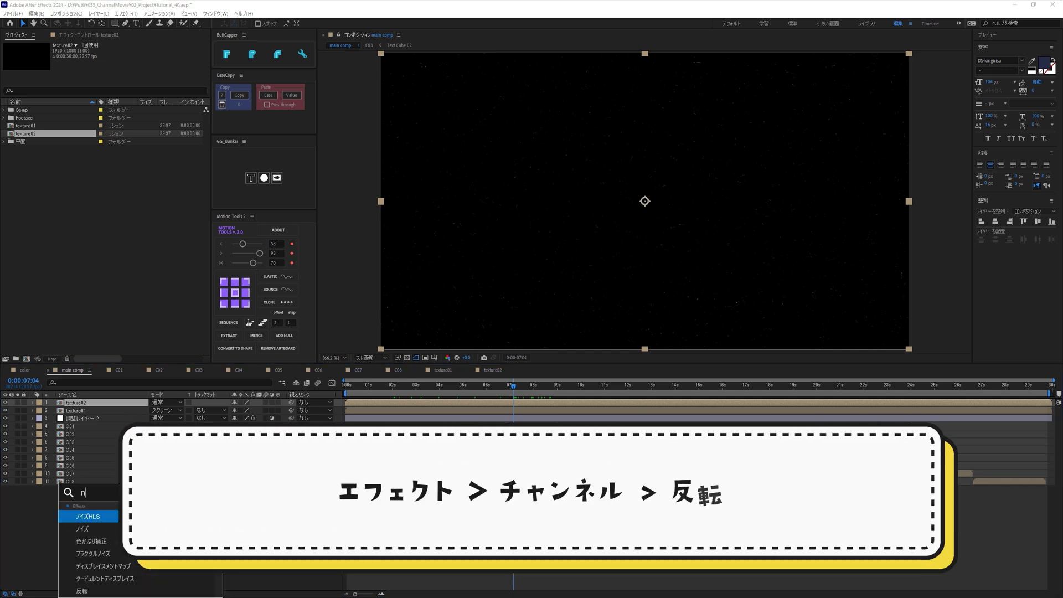
pyautogui.press('BackSpace')
pyautogui.write('in')
pyautogui.press('Return')
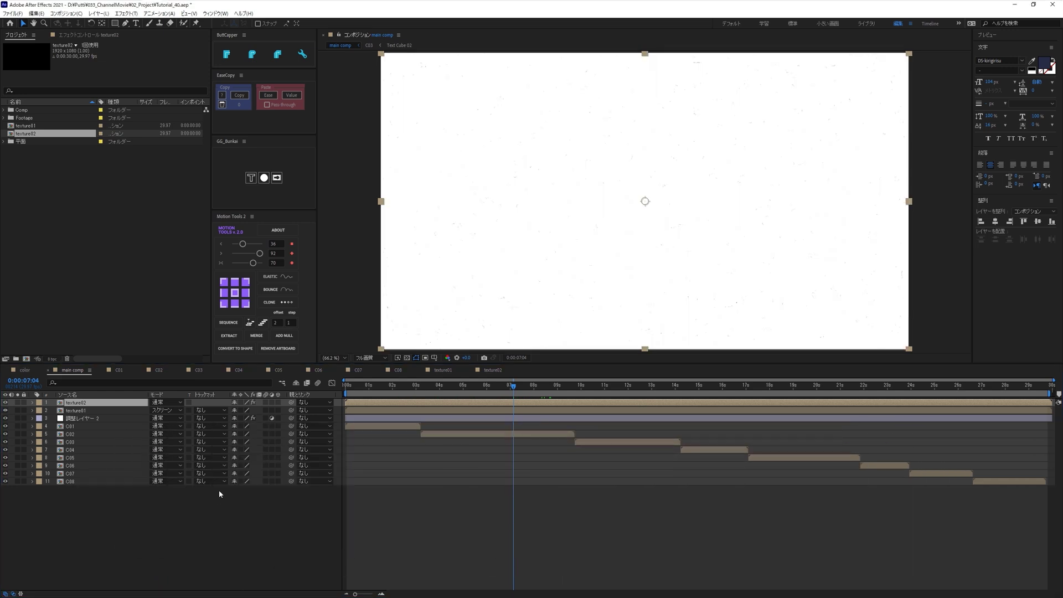
pyautogui.press('/')
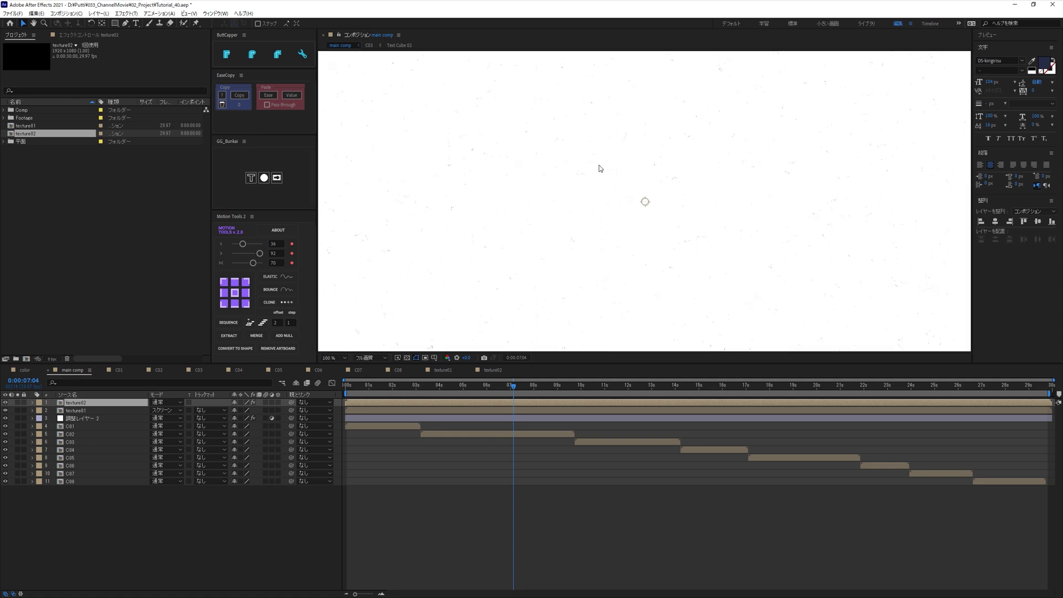
pyautogui.press(',')
pyautogui.press(',')
# Step: Set the texture02 layer's blending mode to Multiply and check the dark speckles at full frame around 4 seconds
pyautogui.click(173, 406)
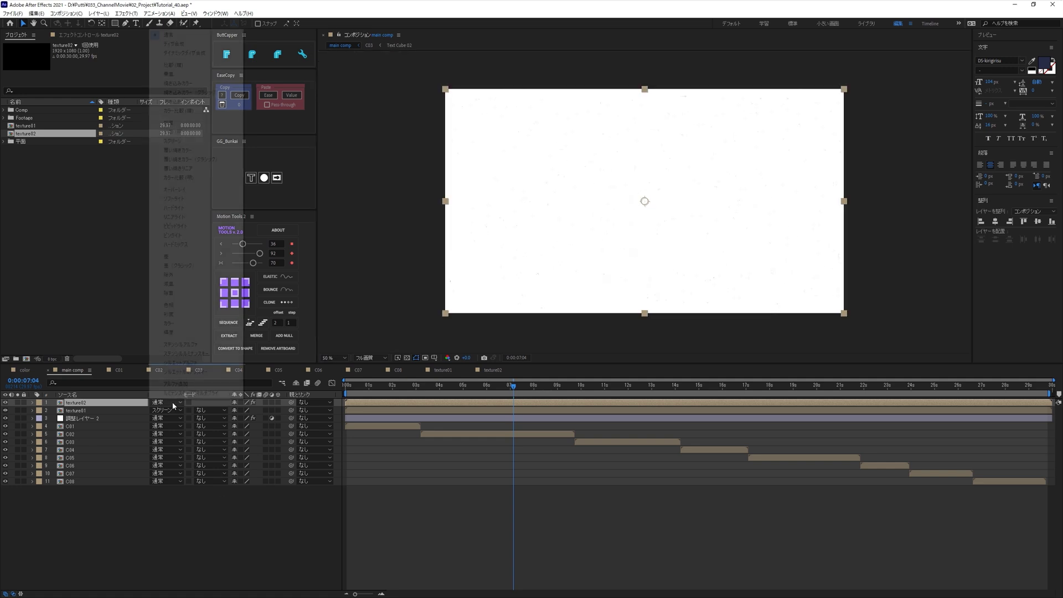
pyautogui.click(175, 75)
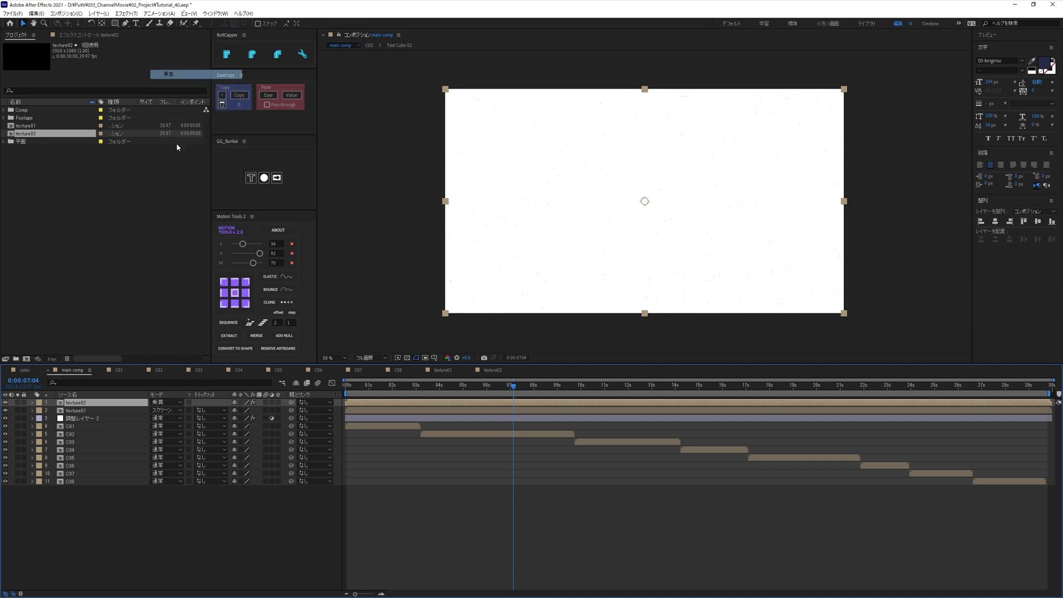
pyautogui.click(217, 517)
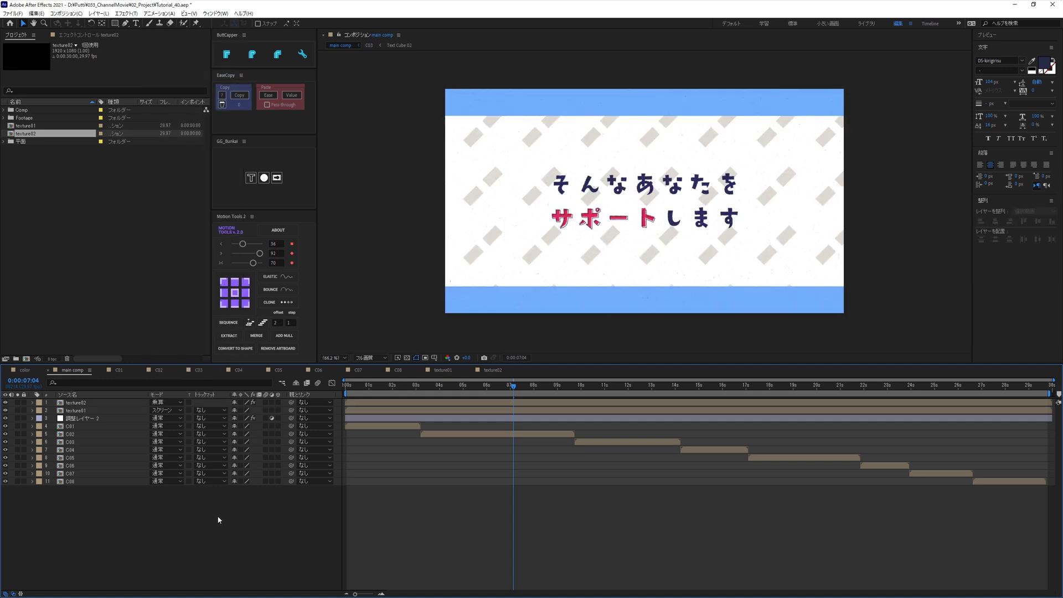
pyautogui.hotkey('shift', '/')
pyautogui.moveTo(494, 394); pyautogui.dragTo(441, 405)
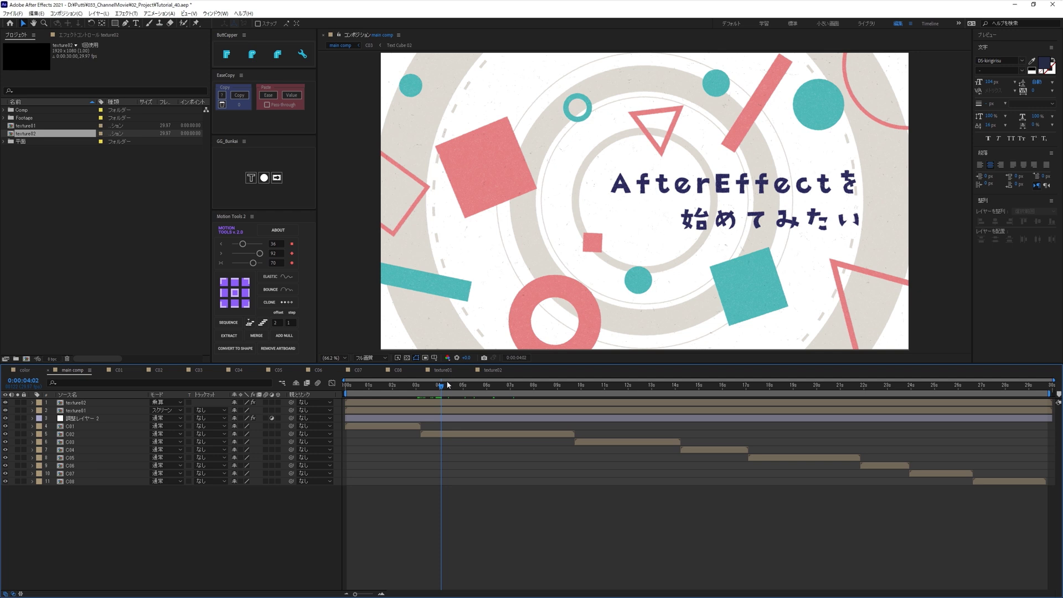
pyautogui.moveTo(451, 388)
pyautogui.mouseDown()
pyautogui.moveTo(438, 388)
pyautogui.moveTo(454, 389)
pyautogui.mouseUp()
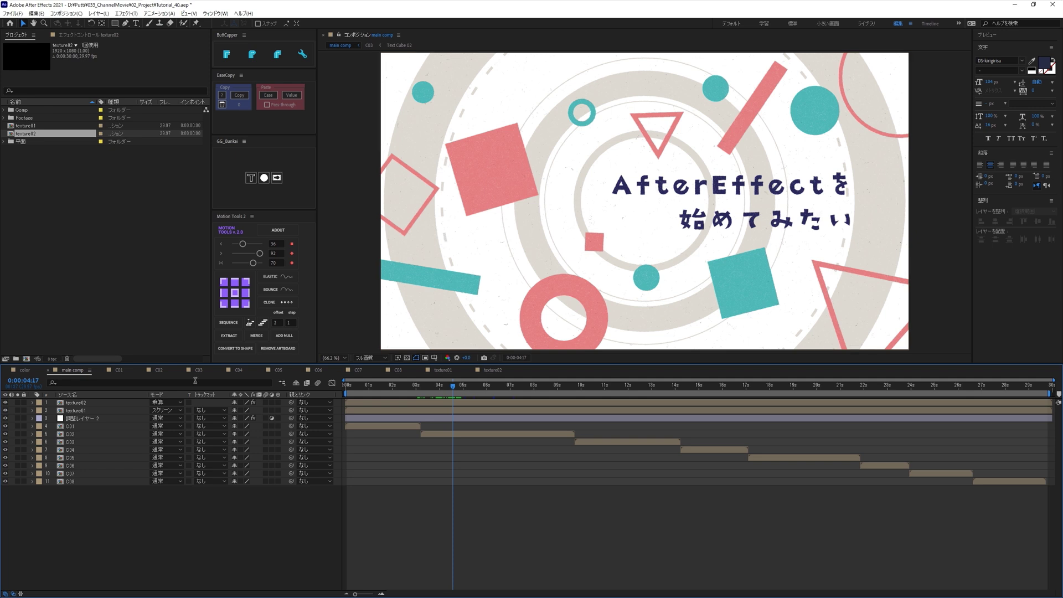
# Step: Set the Opacity of the texture02 layer to 50% and play main comp from the start
pyautogui.click(83, 403)
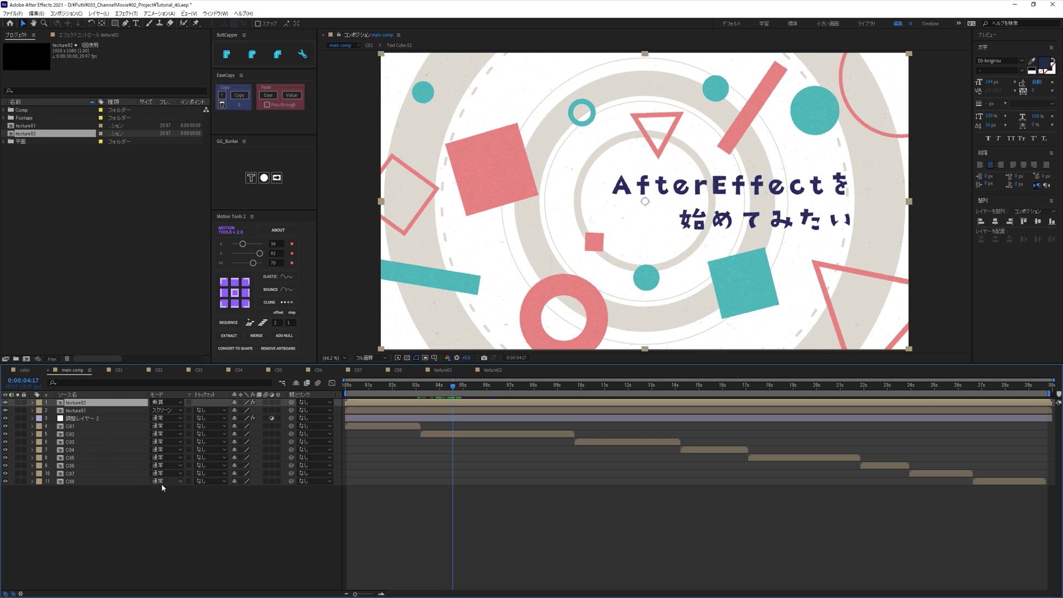
pyautogui.moveTo(523, 390)
pyautogui.mouseDown()
pyautogui.moveTo(706, 407)
pyautogui.moveTo(529, 408)
pyautogui.mouseUp()
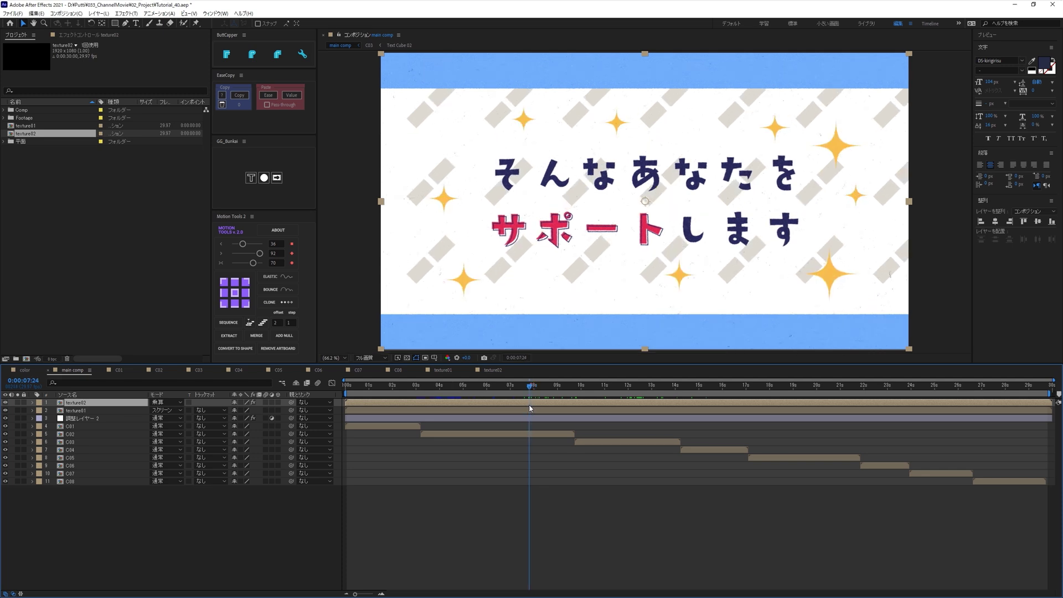
pyautogui.press('t')
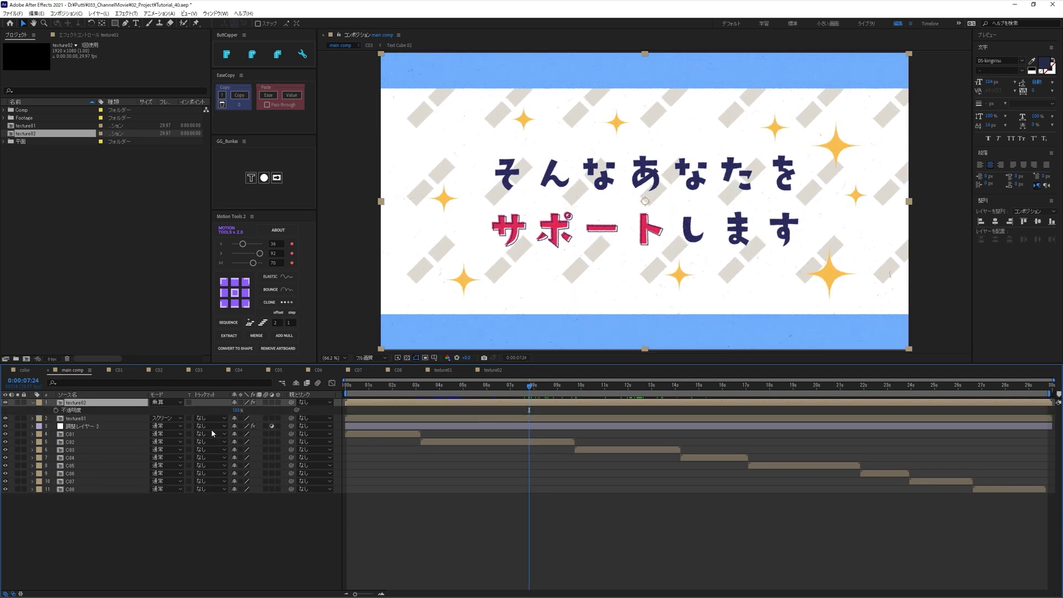
pyautogui.write('50')
pyautogui.press('Return')
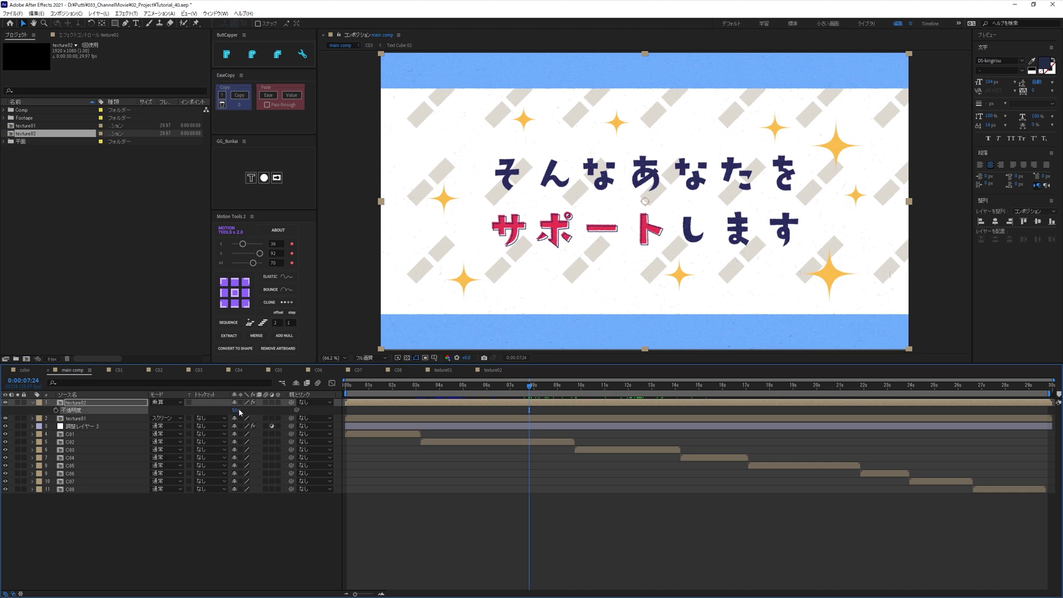
pyautogui.click(498, 506)
pyautogui.moveTo(507, 388); pyautogui.dragTo(240, 401)
pyautogui.press('space')
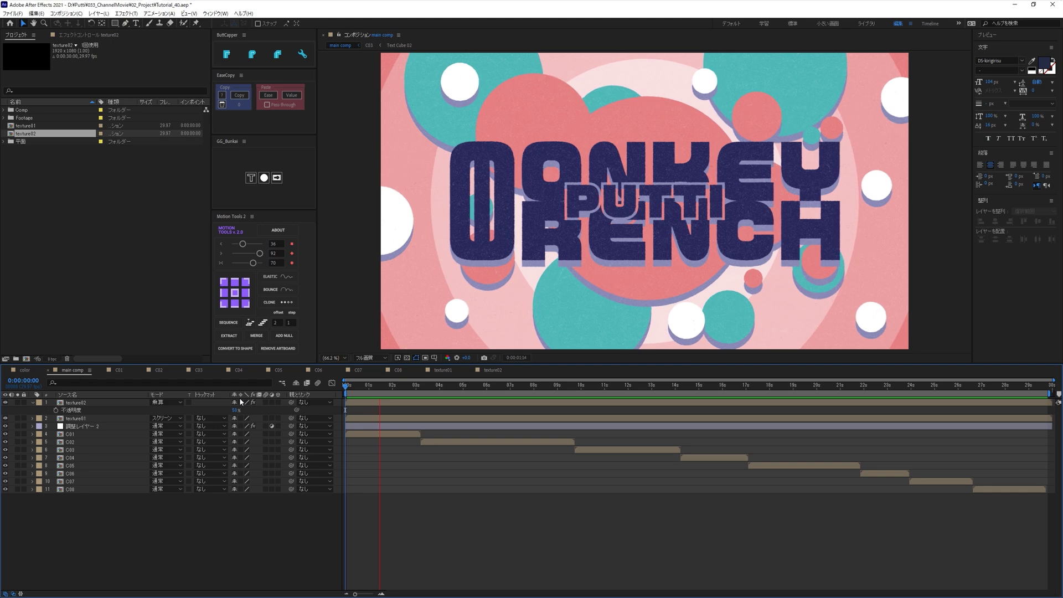